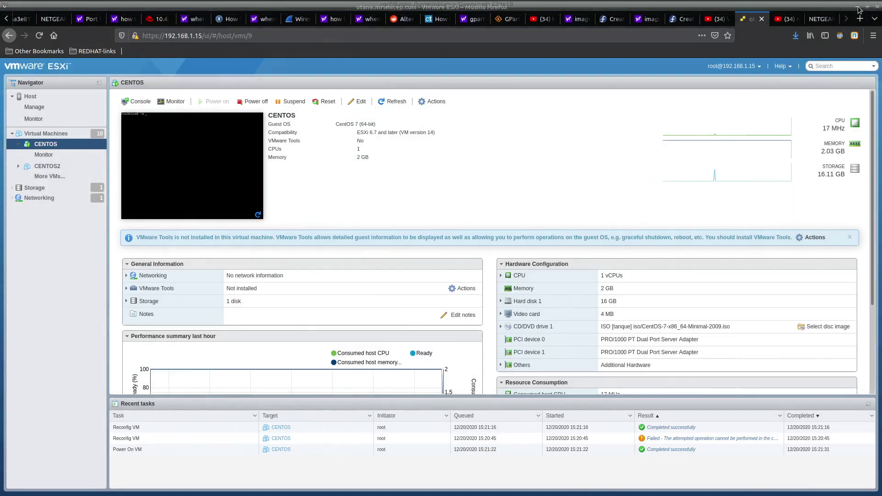
Switch to the NETGEAR GS108T switch page in Firefox and open the advanced VLAN Configuration page.
left_click(858, 9)
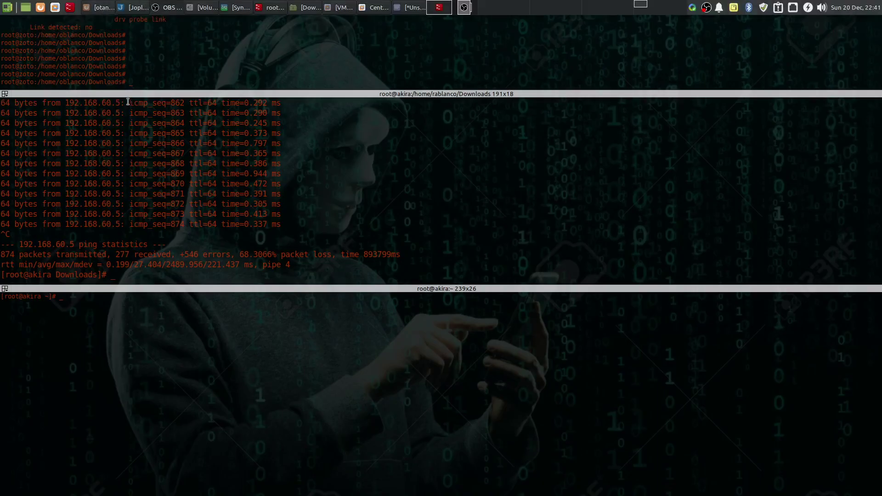
left_click(102, 8)
left_click(809, 24)
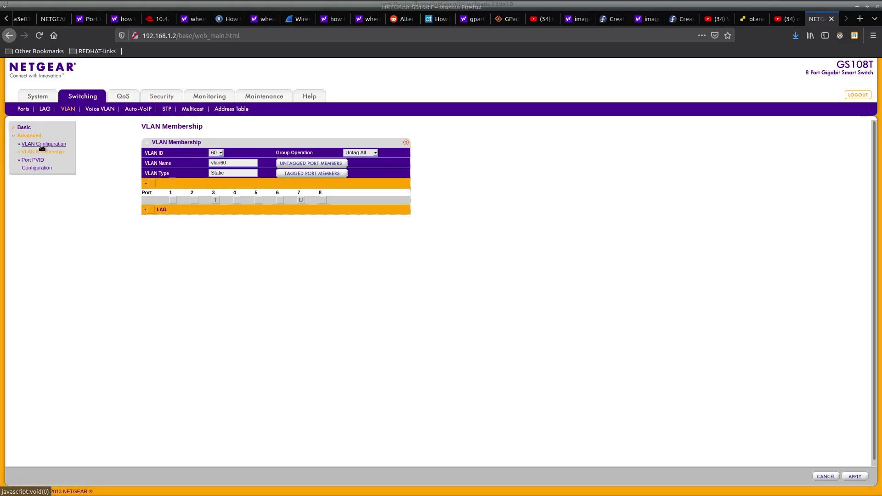
left_click(29, 134)
left_click(29, 135)
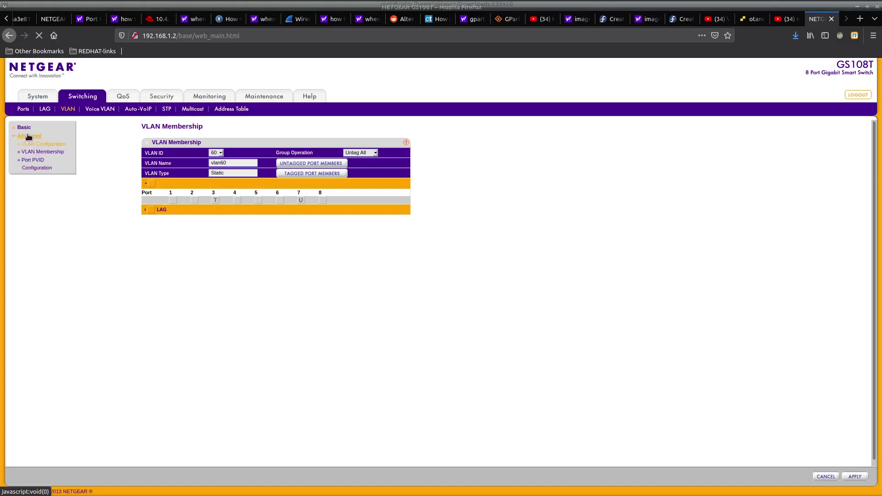
left_click(30, 144)
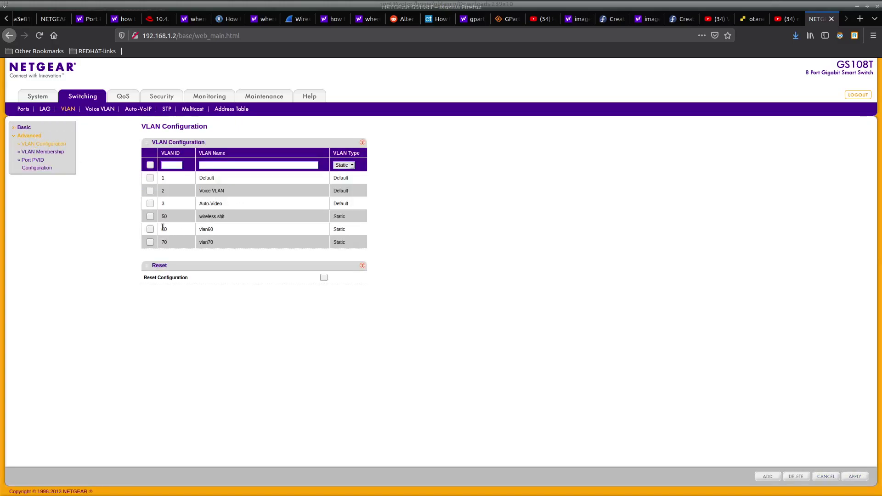
Examine the VLAN ID, name and type entry fields and the existing static VLANs 50, 60 and 70.
left_click(184, 166)
left_click(213, 164)
left_click(349, 165)
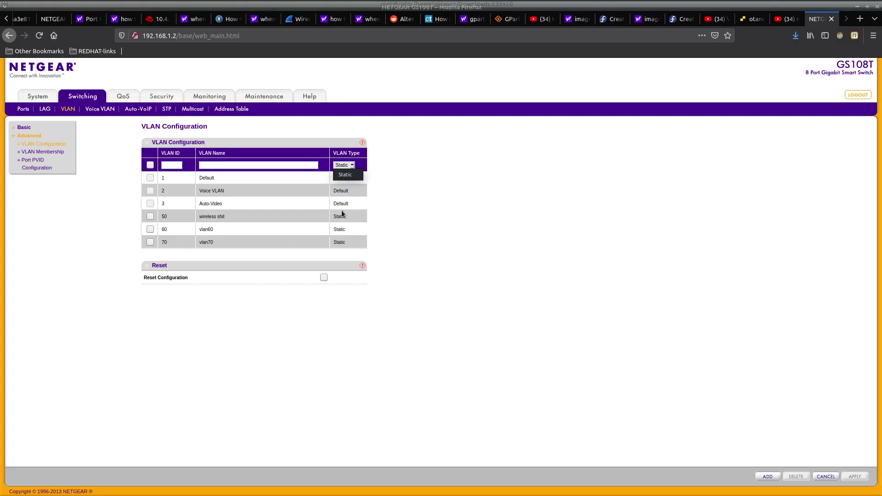
left_click(339, 233)
double_click(352, 217)
left_click_drag(225, 217, 199, 217)
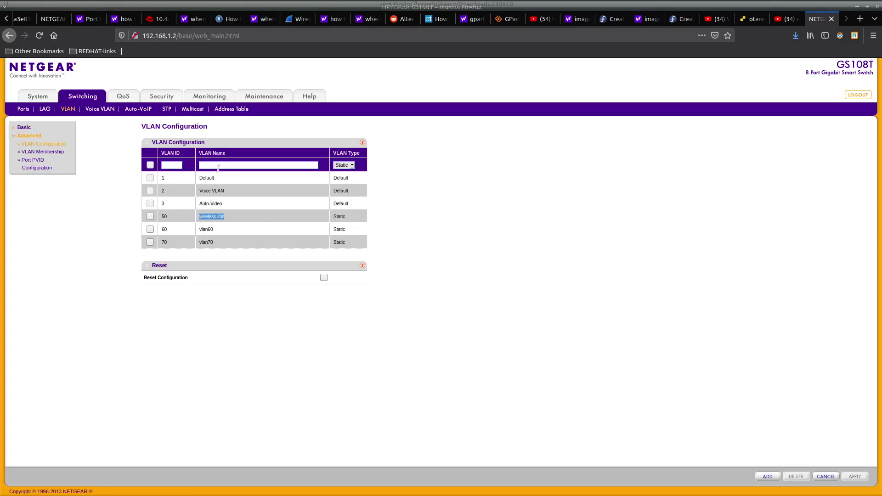
left_click(156, 226)
double_click(339, 242)
left_click(164, 228)
double_click(164, 242)
Open the VLAN Membership page and display the port membership of VLAN 60.
double_click(43, 150)
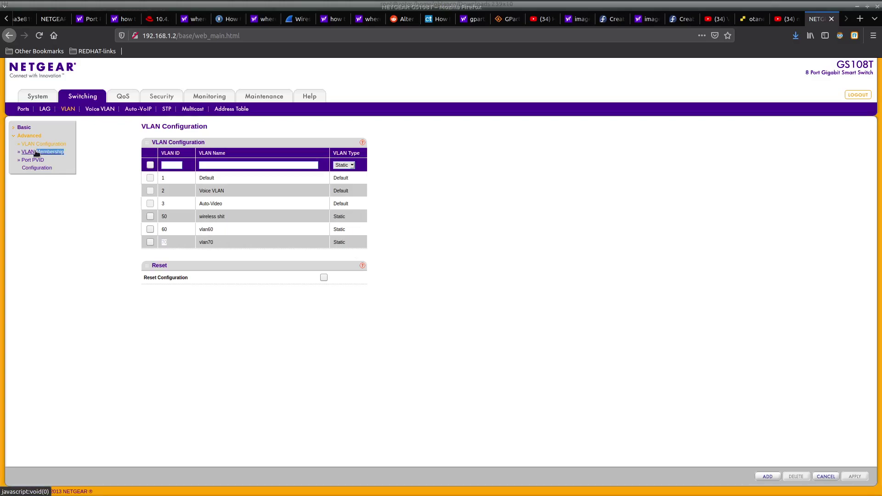
left_click(37, 152)
left_click(216, 154)
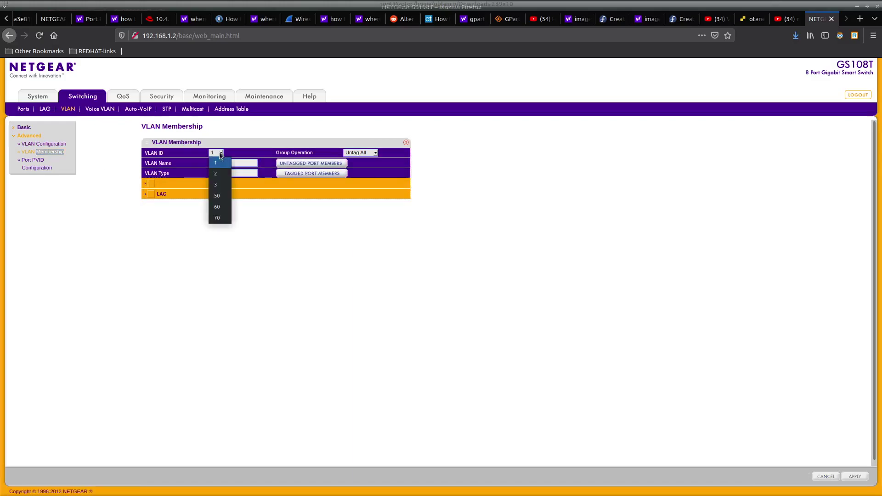
left_click(161, 221)
left_click(147, 185)
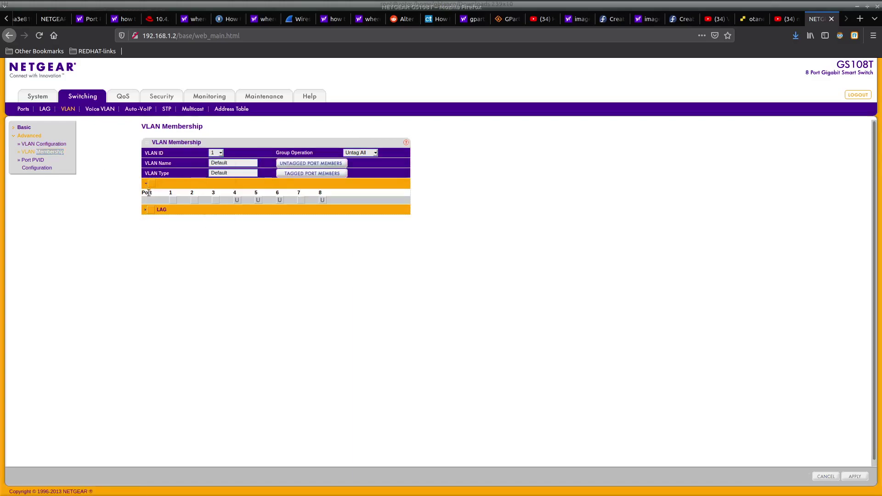
left_click(220, 151)
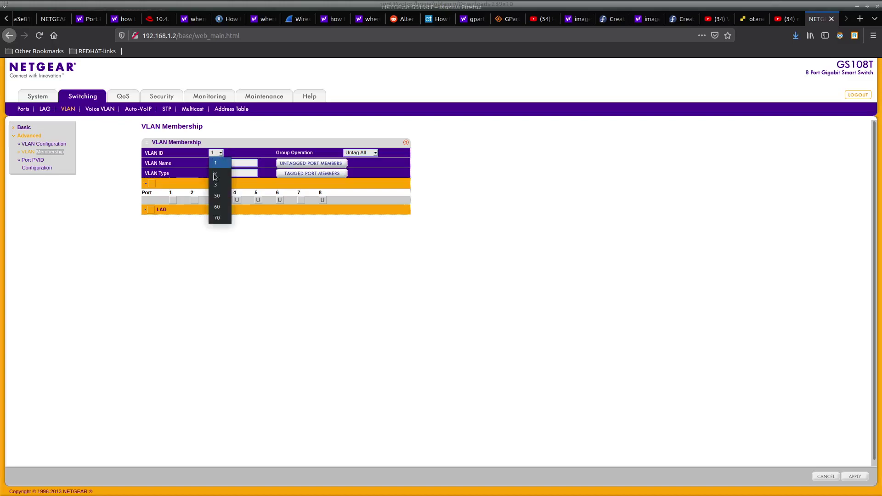
left_click(217, 206)
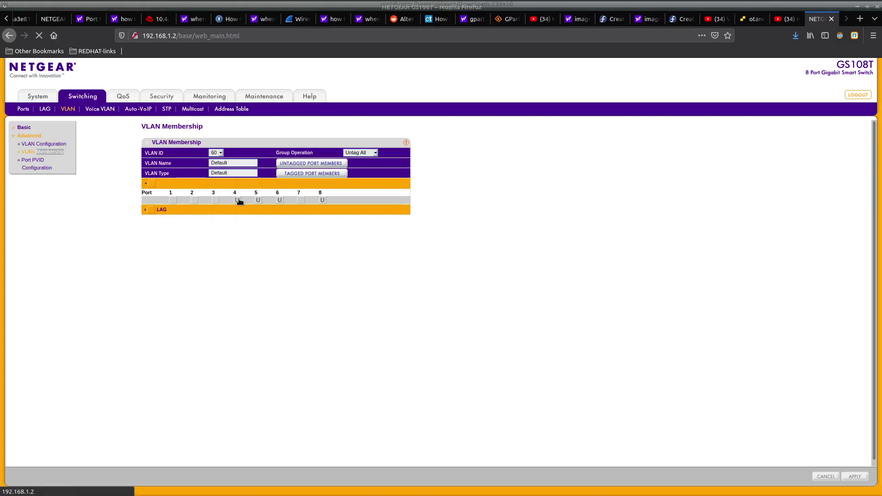
left_click(147, 185)
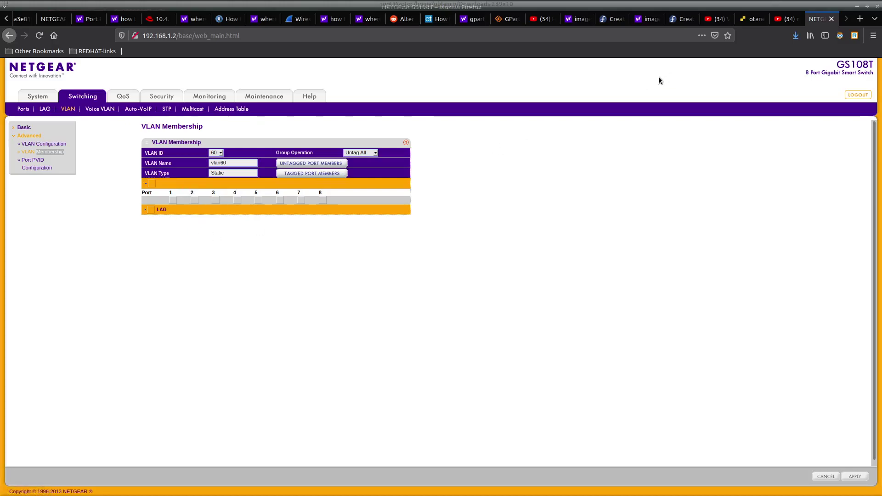
Switch to VMware ESXi to examine the CENTOS virtual machine's PCI devices in its settings, and return to the NETGEAR switch page.
left_click(747, 18)
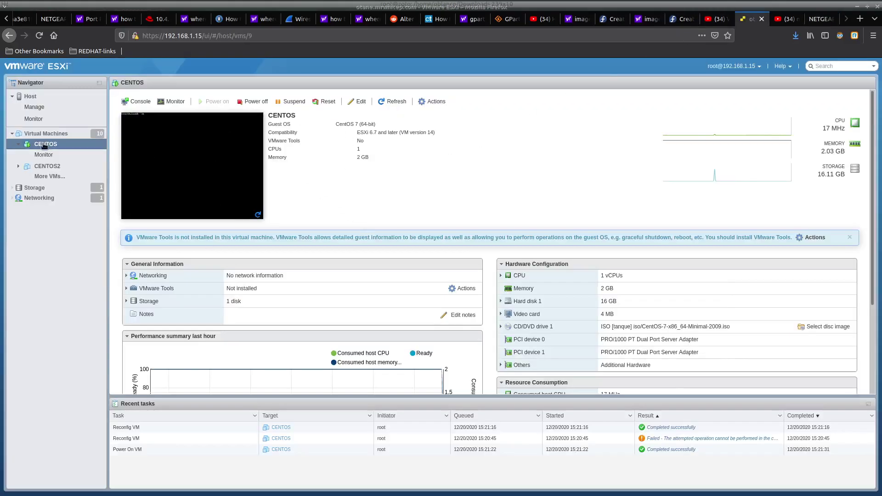
left_click(358, 101)
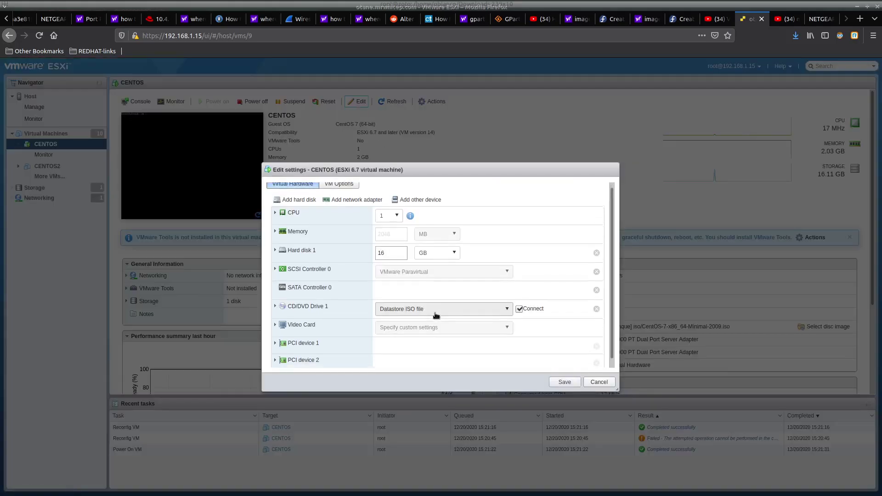
scroll(435, 312, "down", 1)
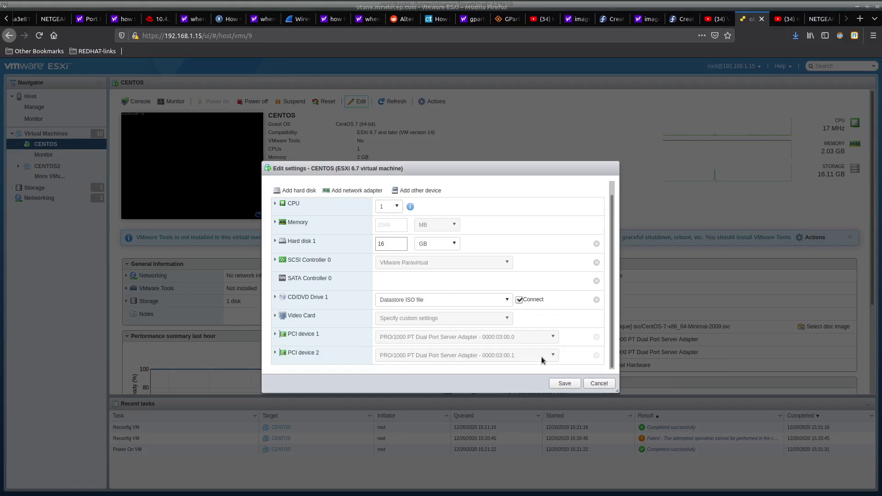
left_click(816, 21)
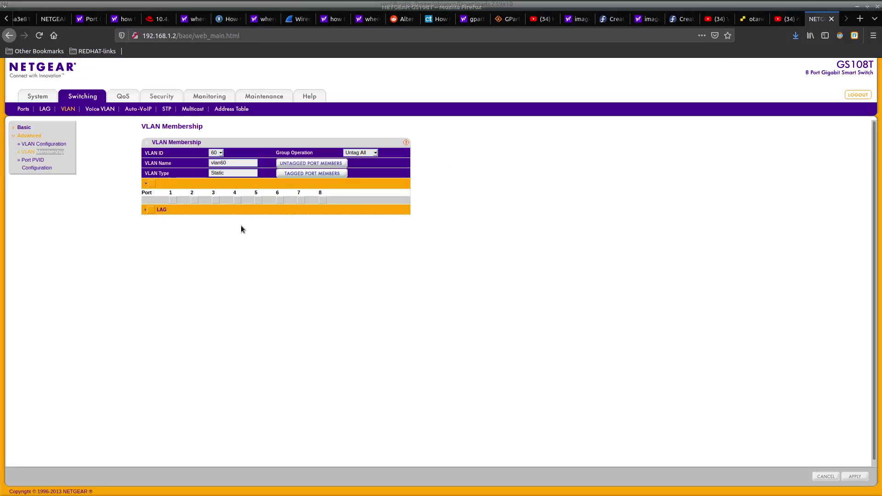
Make port 7 an untagged member and port 3 a tagged member of VLAN 60, and apply the membership.
left_click(300, 200)
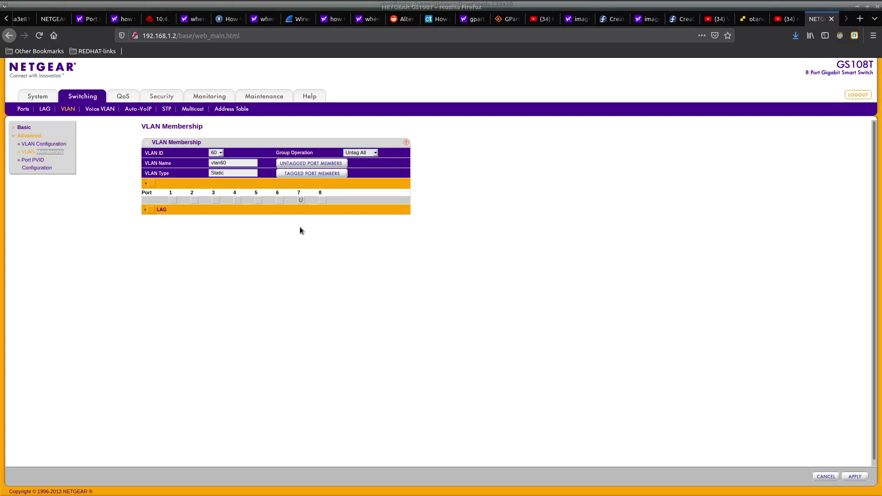
left_click(300, 201)
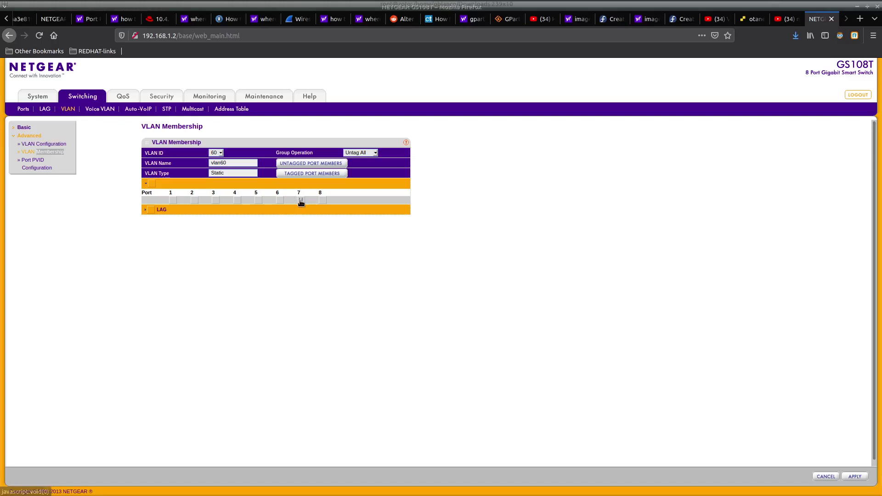
left_click(214, 201)
left_click(214, 200)
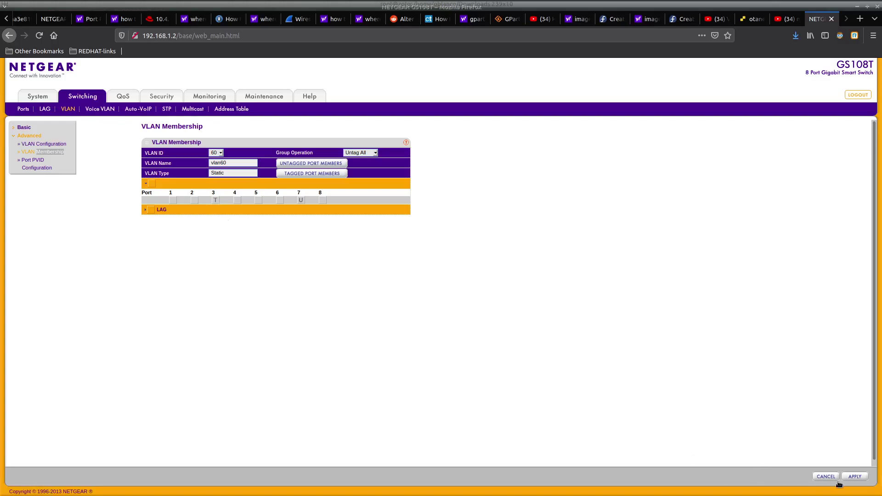
left_click(855, 476)
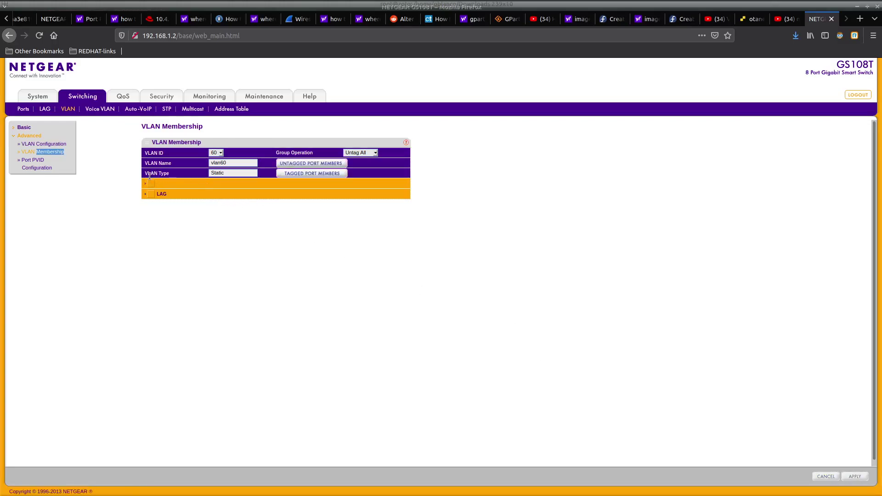
Display the port membership of VLAN 70 and make port 3 a tagged member.
left_click(216, 153)
left_click(218, 216)
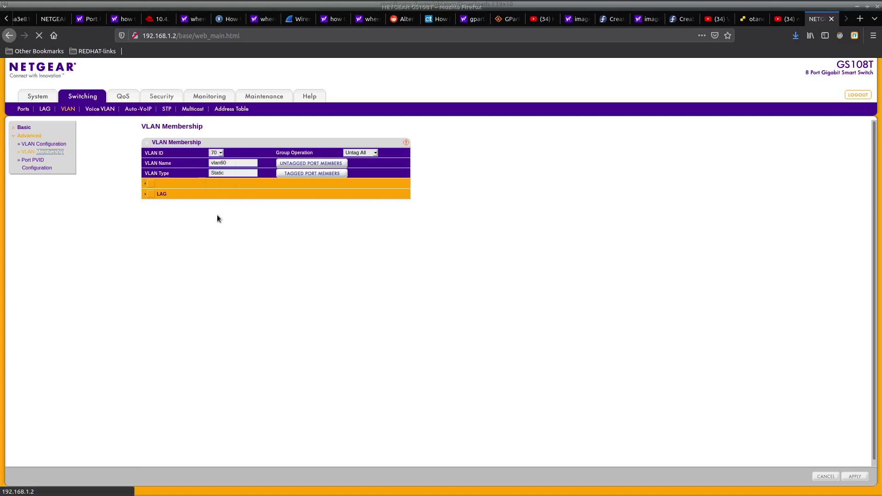
left_click(145, 183)
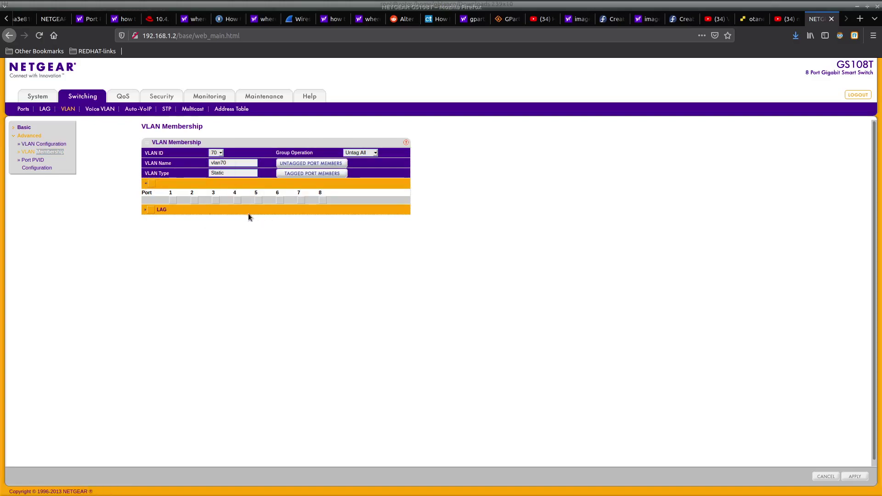
left_click(216, 200)
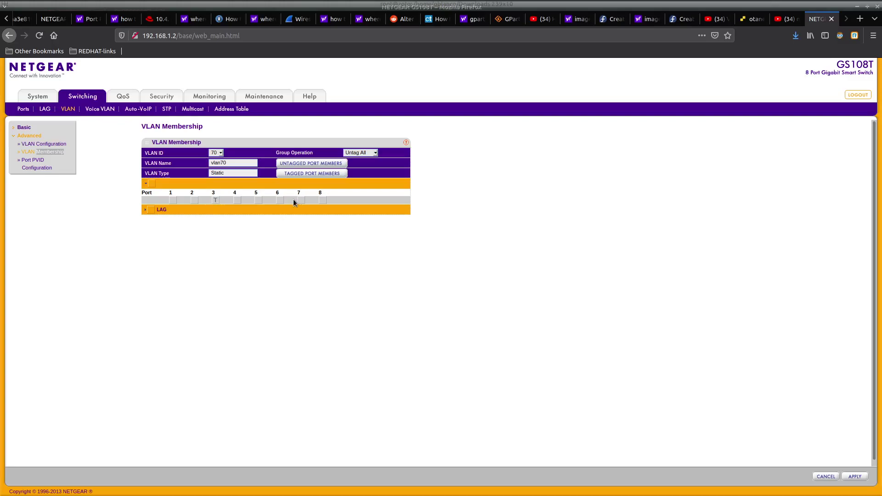
Switch to VMware Workstation to look at the CentOS 7-7.8 virtual machine's console, and return to the NETGEAR switch page.
mouse_move(339, 4)
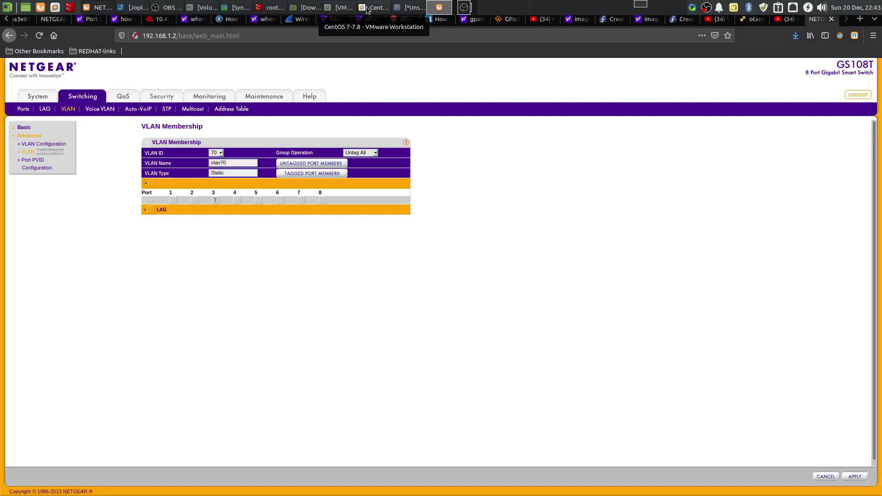
left_click(342, 9)
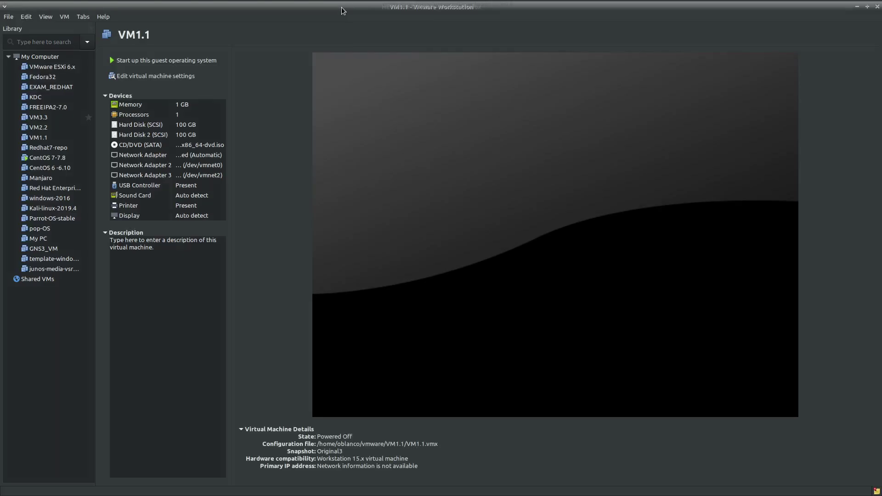
left_click(377, 7)
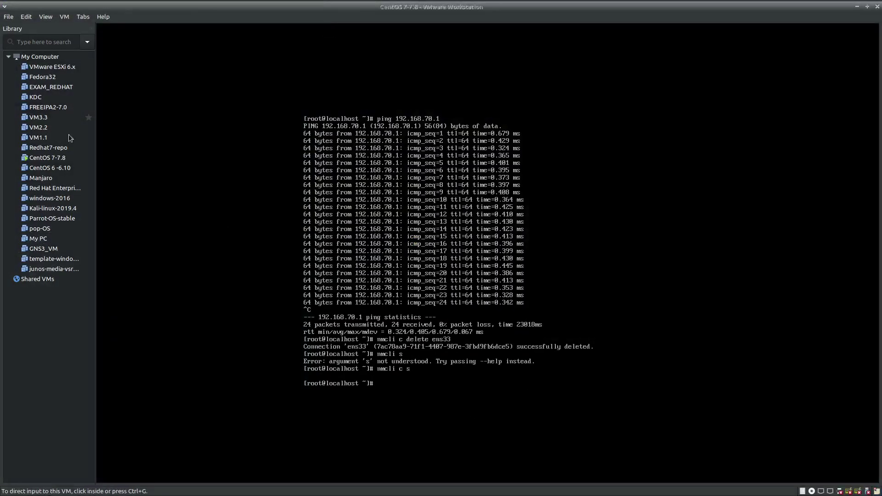
left_click(46, 159)
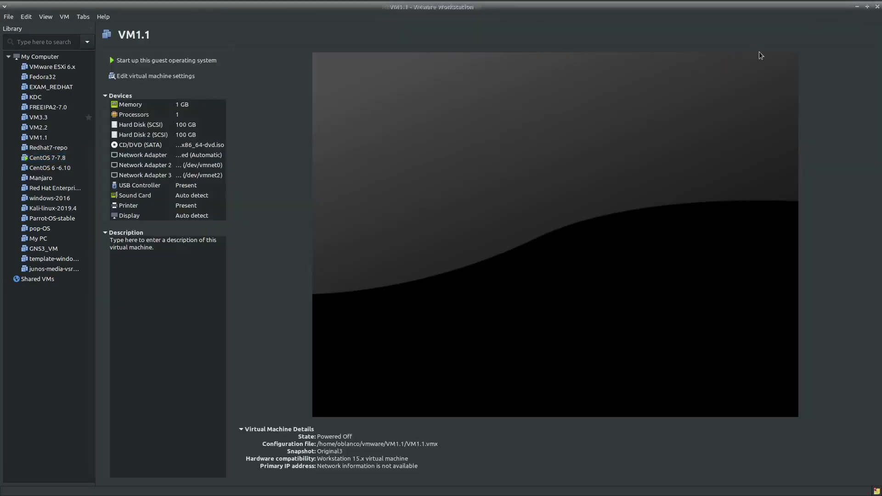
left_click(856, 7)
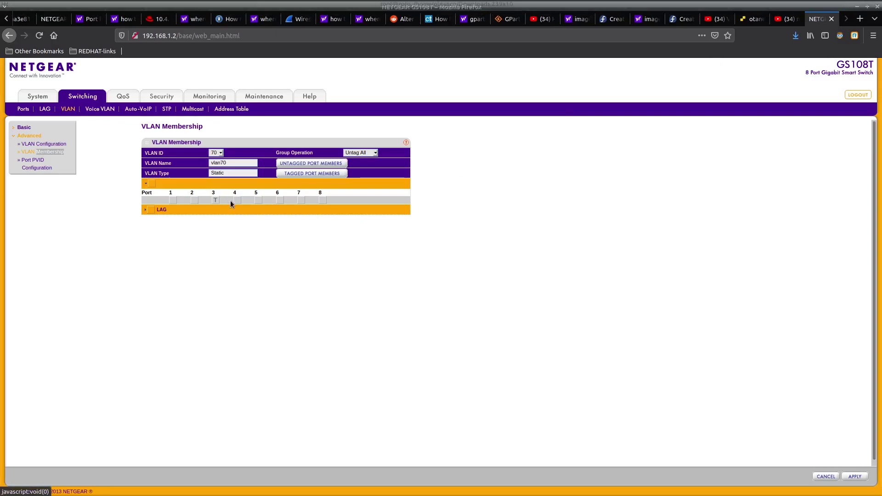
Make port 2 an untagged member of VLAN 70 alongside tagged port 3, and display the port membership of default VLAN 1.
left_click(194, 200)
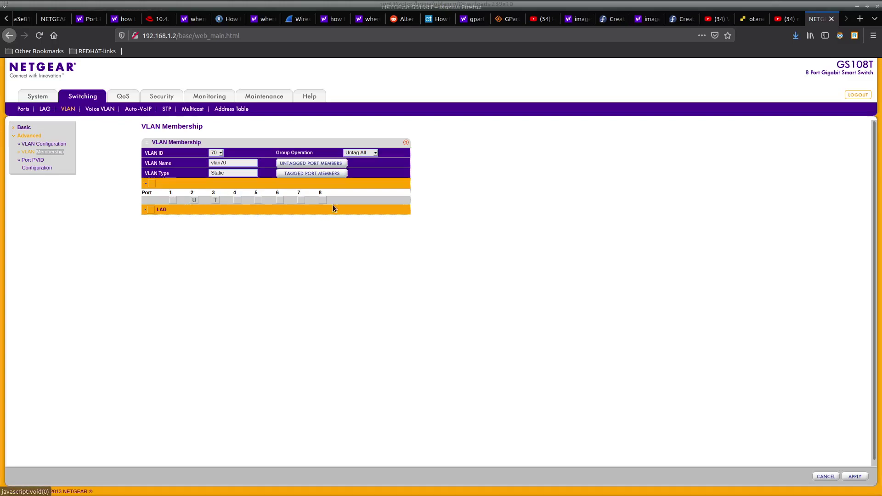
left_click(195, 199)
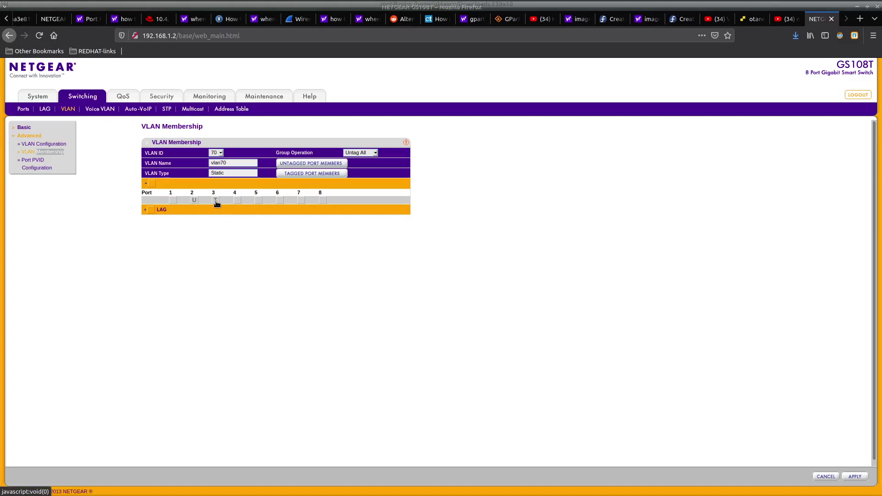
left_click(217, 200)
left_click(194, 201)
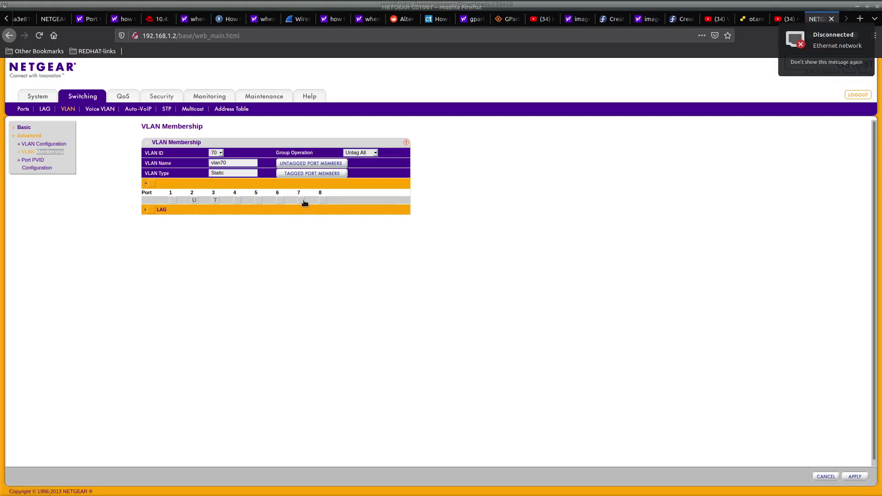
left_click(220, 153)
left_click(215, 162)
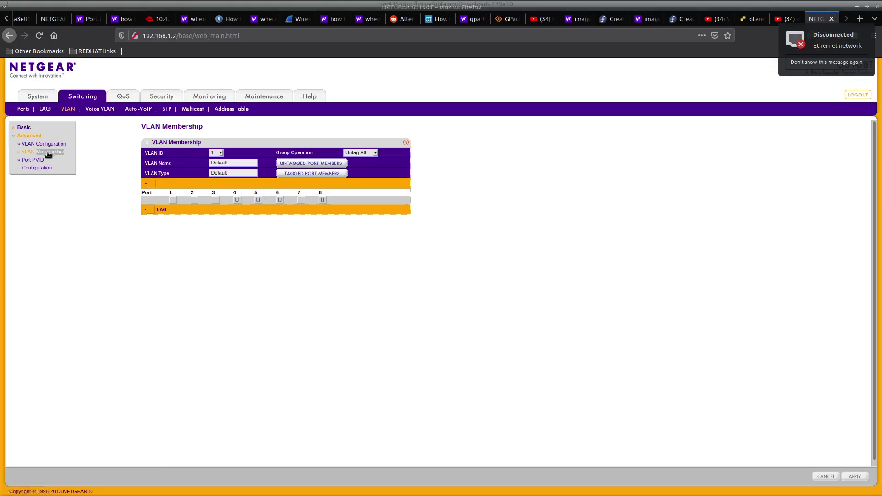
Set the PVID of port g2 to 70 in the Port PVID Configuration and apply it.
left_click(35, 160)
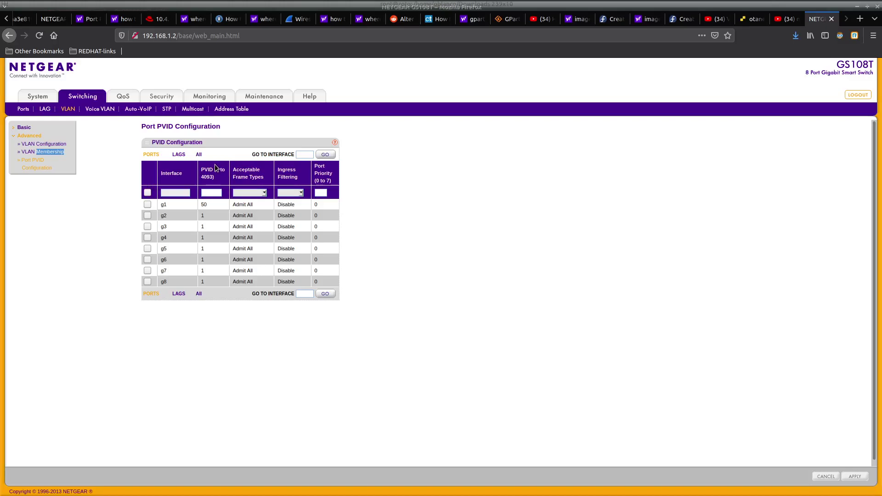
left_click(147, 215)
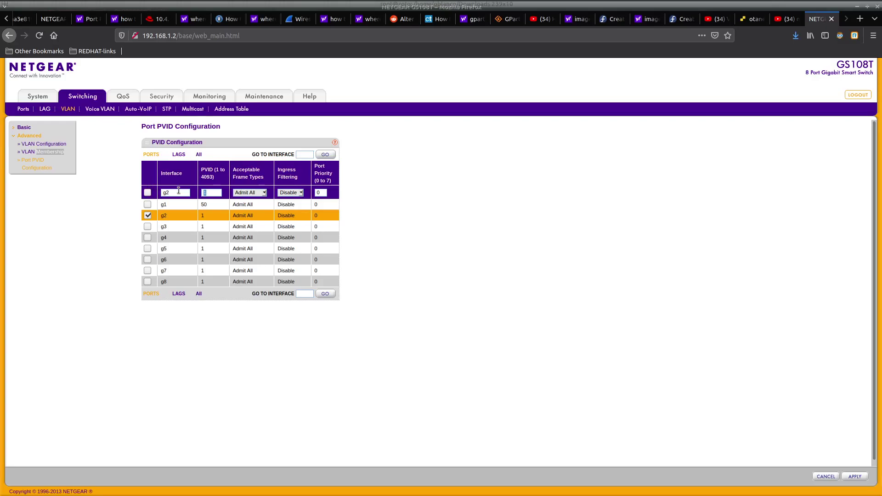
type("70")
left_click(855, 476)
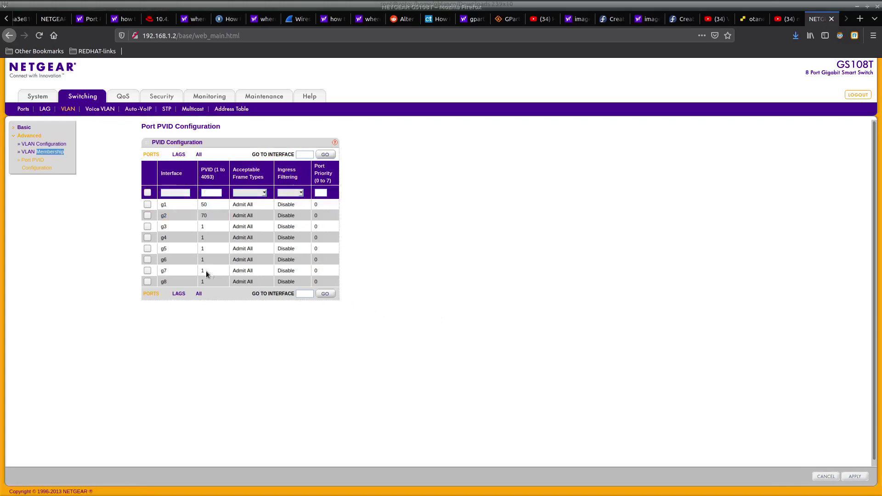
Set the PVID of port g7 to 60 in the Port PVID Configuration and apply it.
left_click(148, 271)
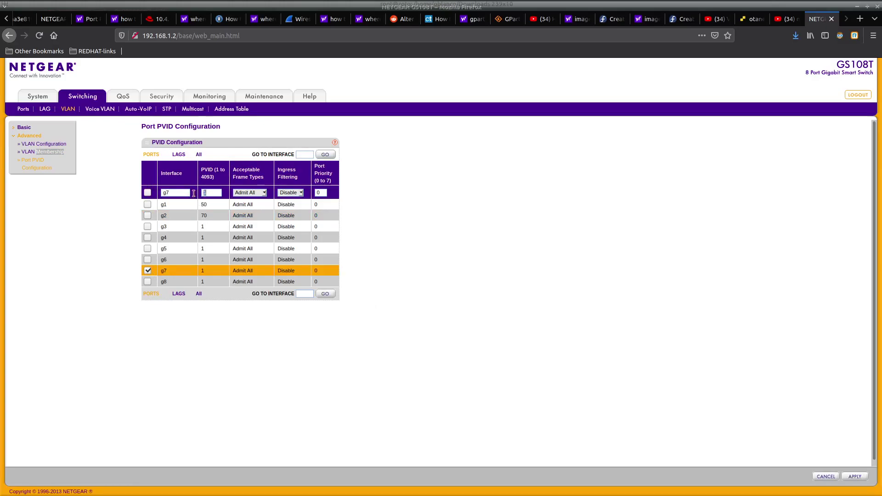
type("60")
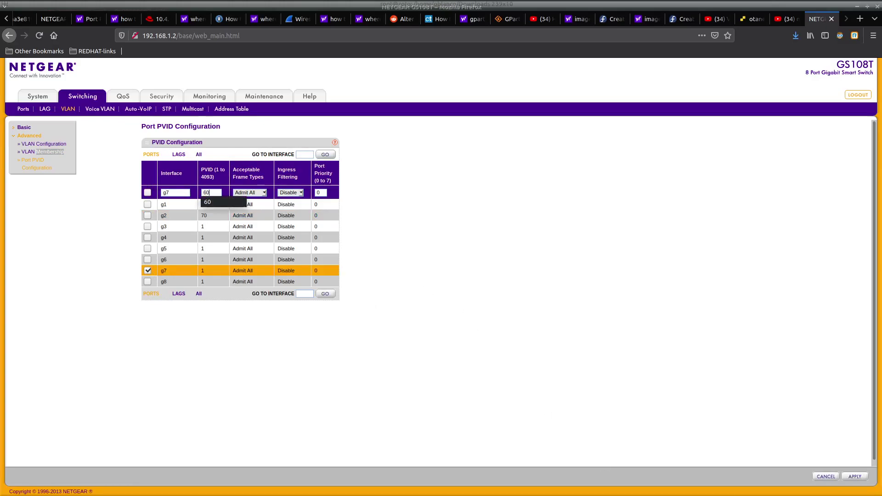
left_click(855, 477)
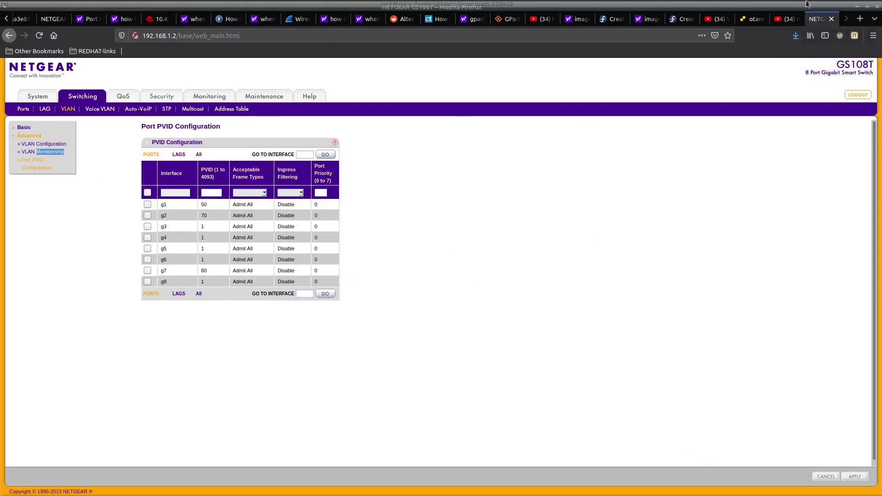
Switch to the terminal and list the akira host's network interfaces with ifconfig in the lowest pane.
left_click(857, 8)
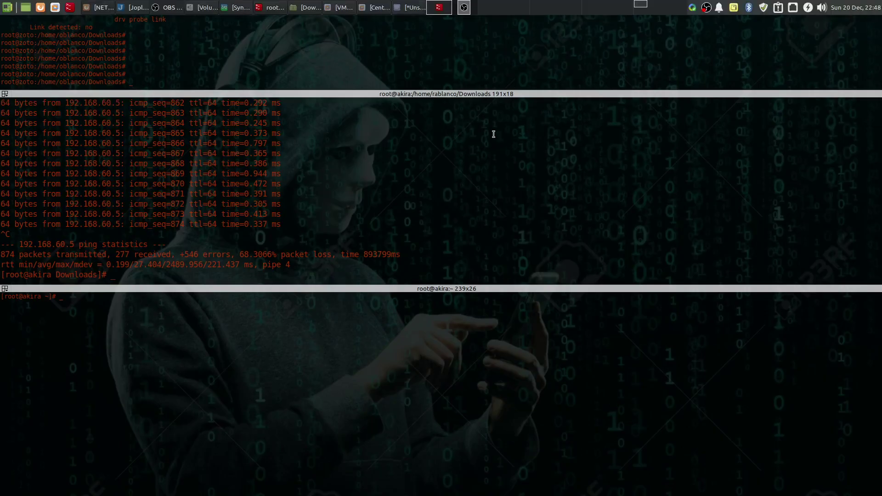
triple_click(47, 294)
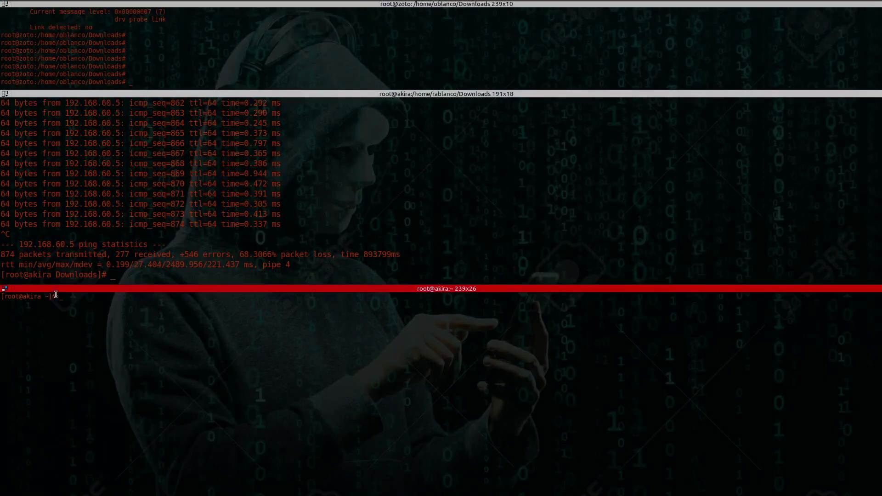
left_click(137, 310)
key("Return")
key("Return")
key("Return")
key("Return")
key("Return")
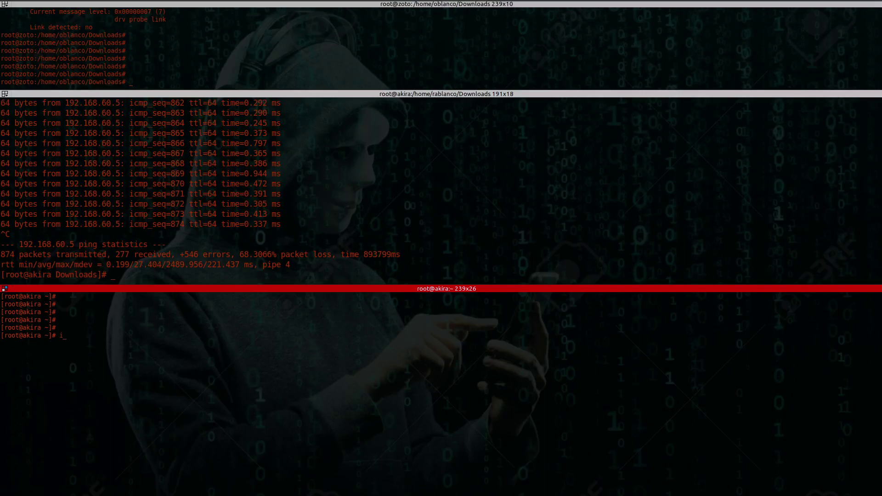
type("ifconfig")
key("Return")
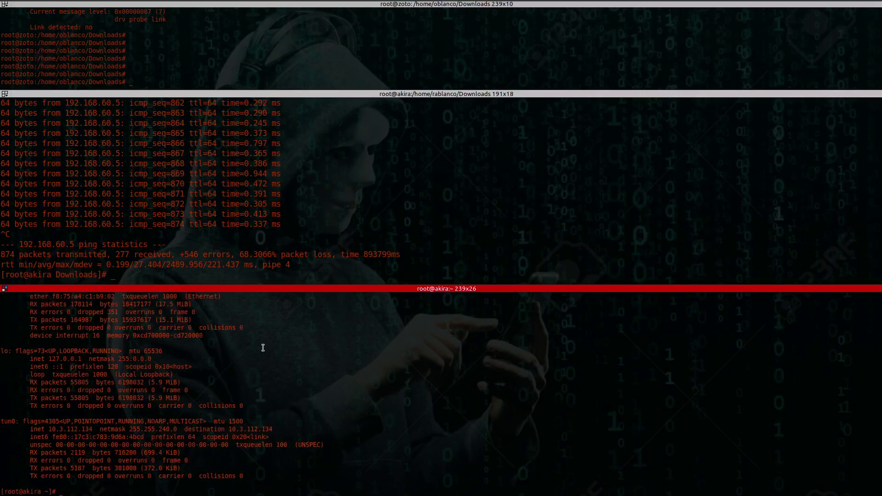
scroll(266, 397, "up", 2)
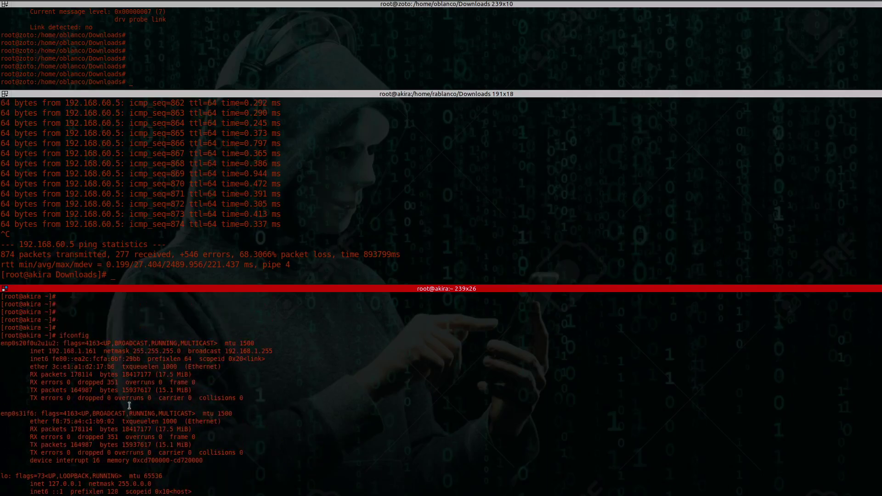
Copy the Ethernet interface name enp0s31f6 from the ifconfig output and return to the prompt.
double_click(48, 343)
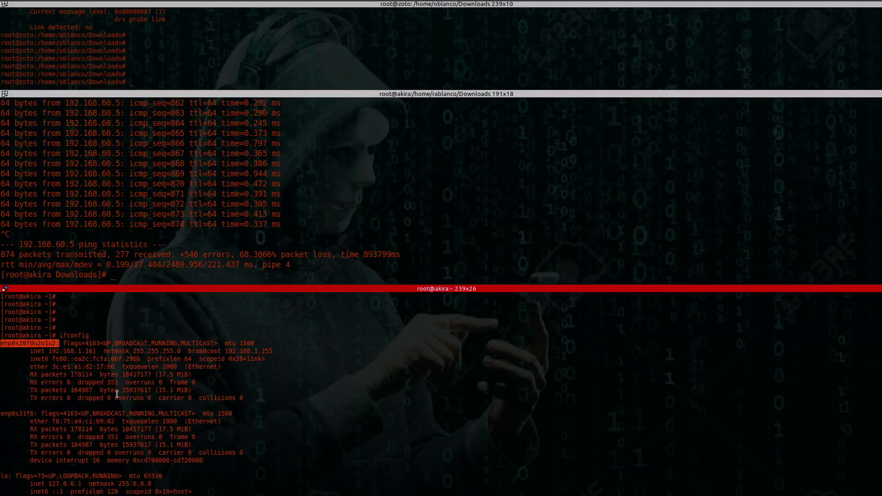
left_click(25, 413)
double_click(25, 412)
triple_click(24, 413)
left_click(19, 413)
double_click(15, 413)
right_click(14, 413)
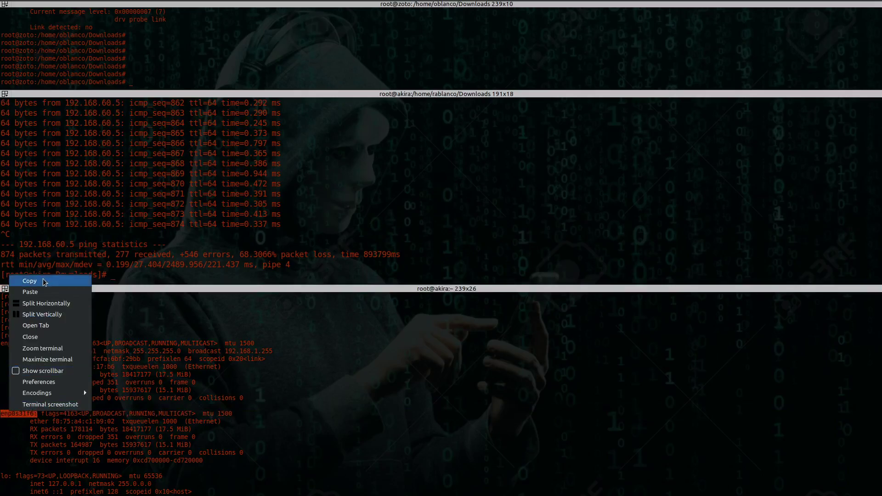
left_click(48, 287)
left_click(275, 441)
scroll(276, 441, "down", 8)
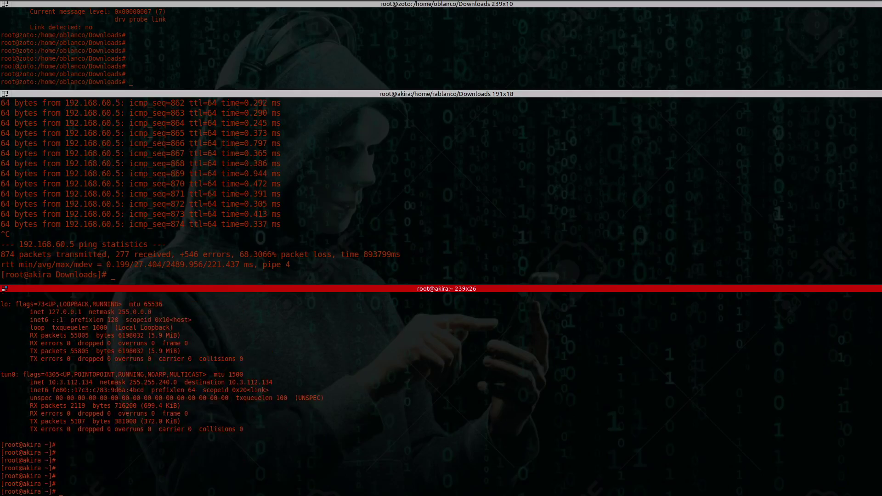
Run ethtool on enp0s31f6 and check the interface's link status.
type("h")
key("Tab")
right_click(258, 402)
left_click(301, 285)
key("Return")
triple_click(99, 483)
left_click(90, 461)
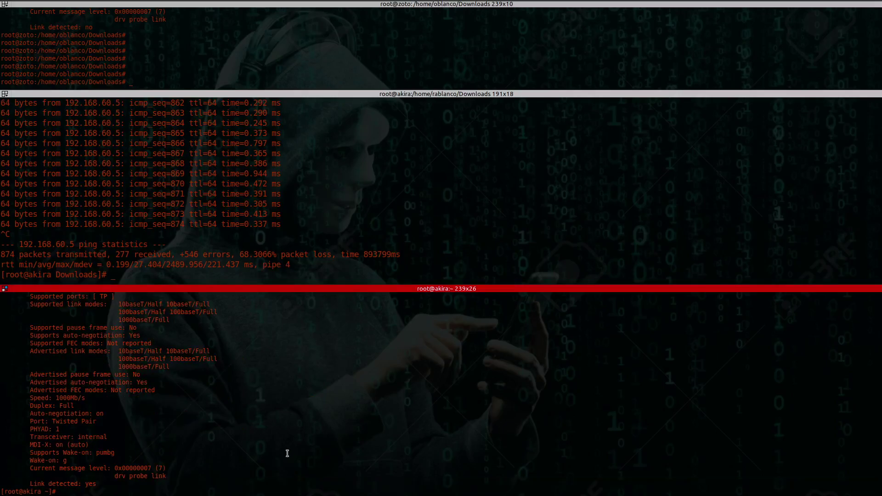
Enter the command nmcli c add con-name vlan60 type vlan ifname at the prompt, without running it.
key("Return")
key("Return")
key("Return")
key("Return")
key("Return")
type("nmcl")
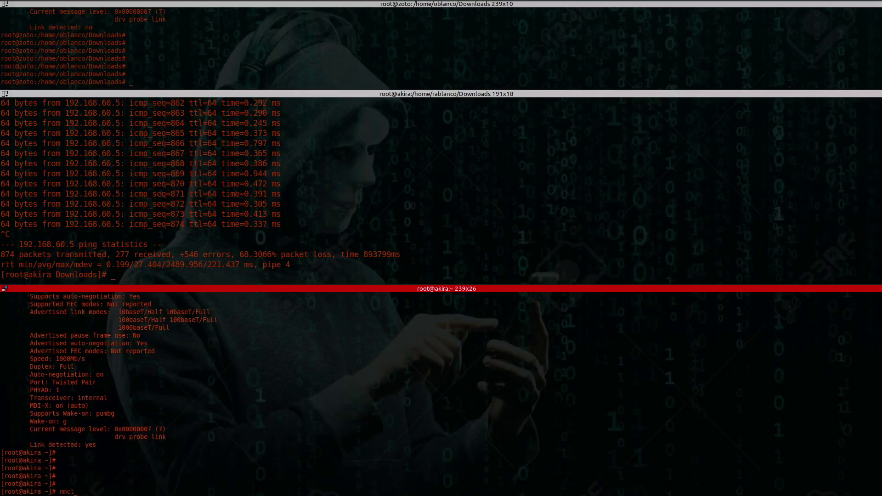
type("i c add con-name vlan60")
type("type vlan ifname")
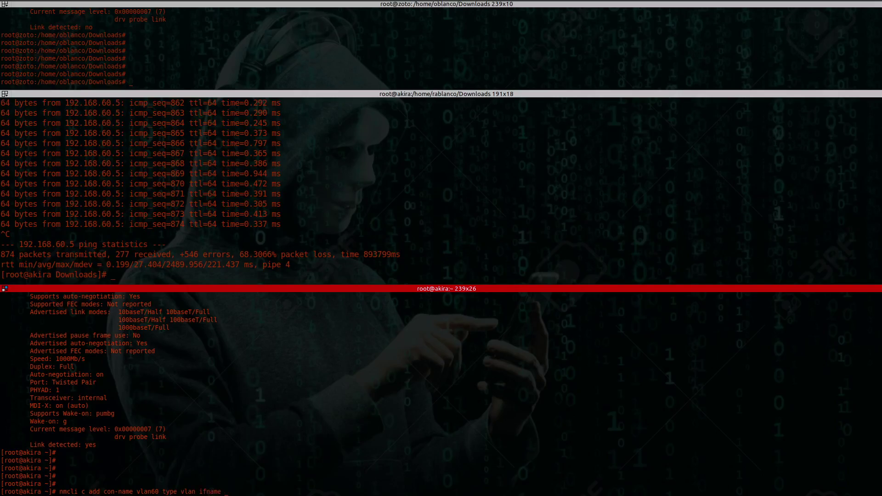
Insert the interface name enp0s31f6 from the ifconfig output into the command, without the trailing colon.
scroll(183, 398, "up", 5)
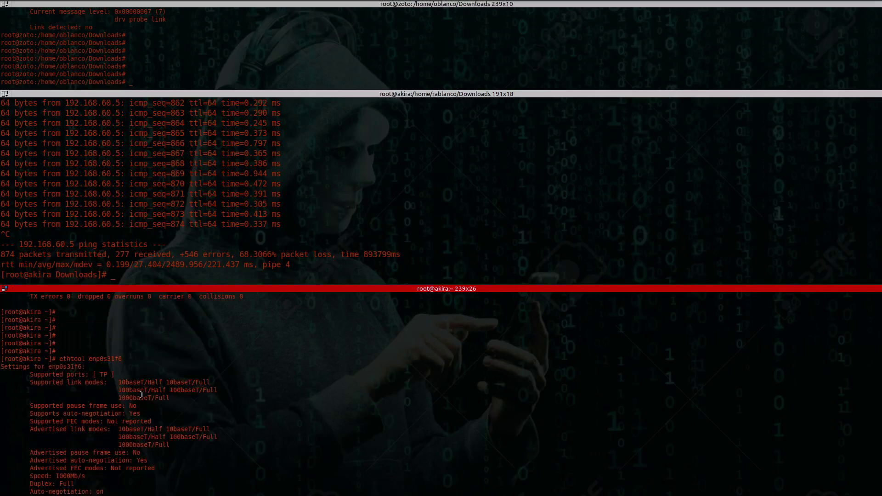
scroll(50, 412, "up", 9)
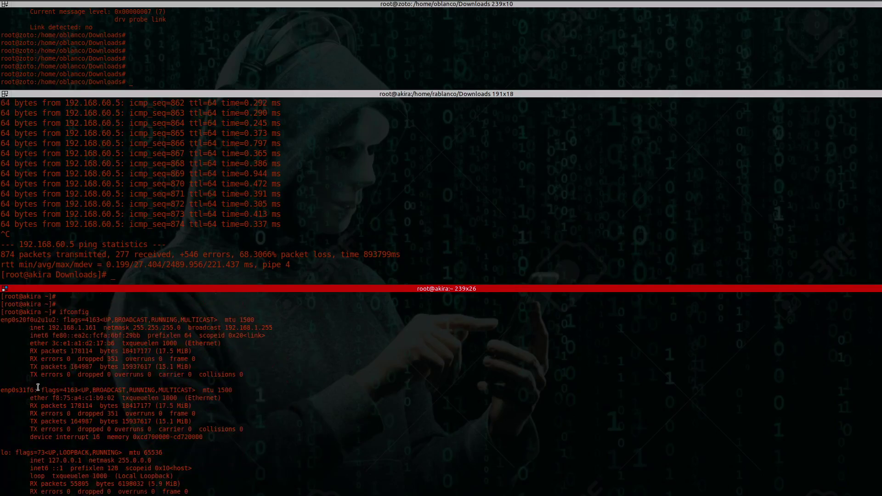
double_click(32, 389)
right_click(14, 389)
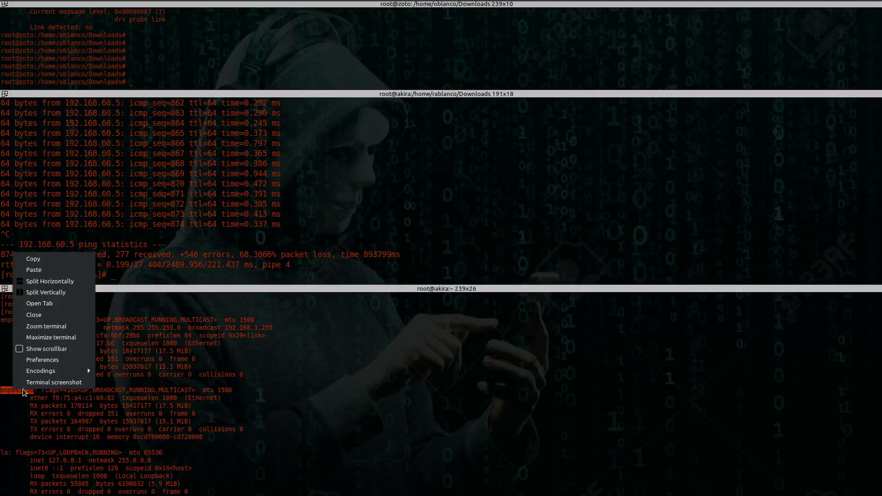
left_click(55, 269)
right_click(23, 391)
left_click(54, 262)
scroll(245, 464, "down", 9)
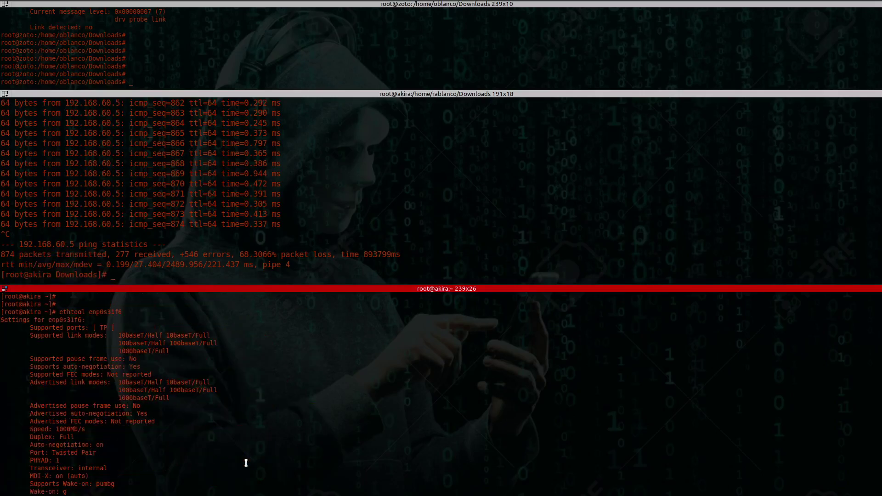
key("BackSpace")
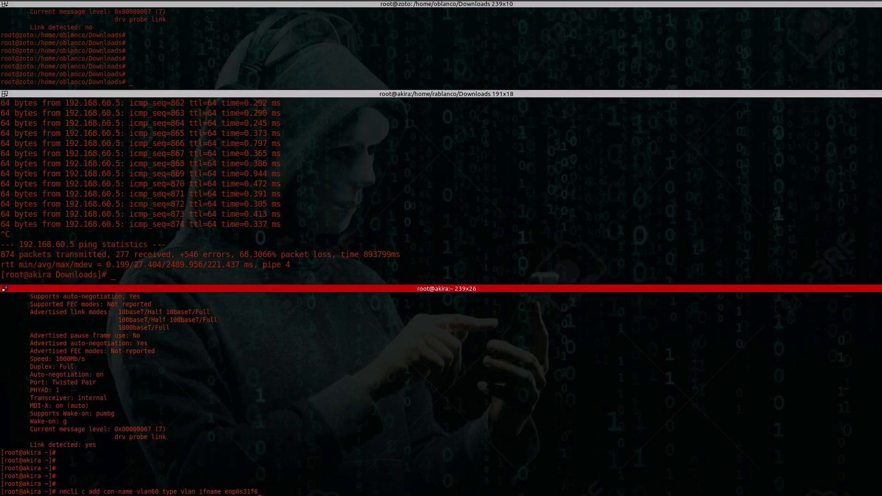
Complete the command with interface suffix .60, dev enp0s31f6, id 0 and autoconnect yes, and run it.
type(".60 dev")
right_click(355, 413)
left_click(395, 294)
type("id 0 autoconnect yes")
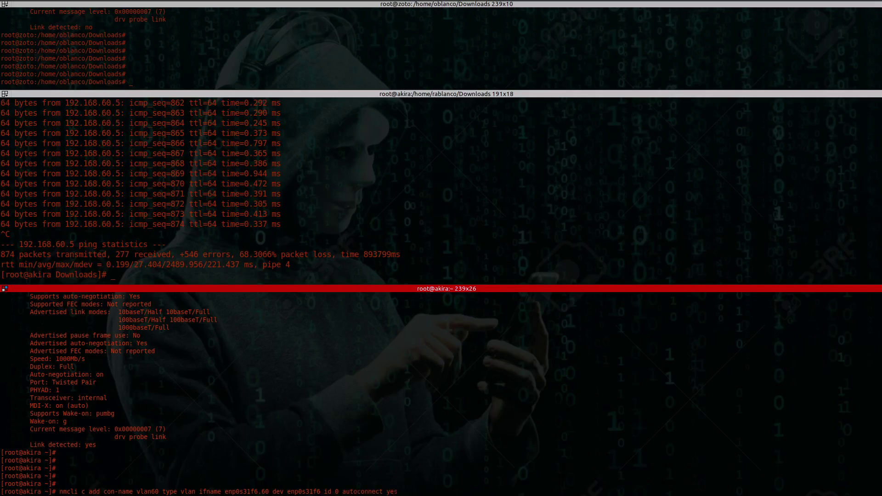
key("Return")
key("Up")
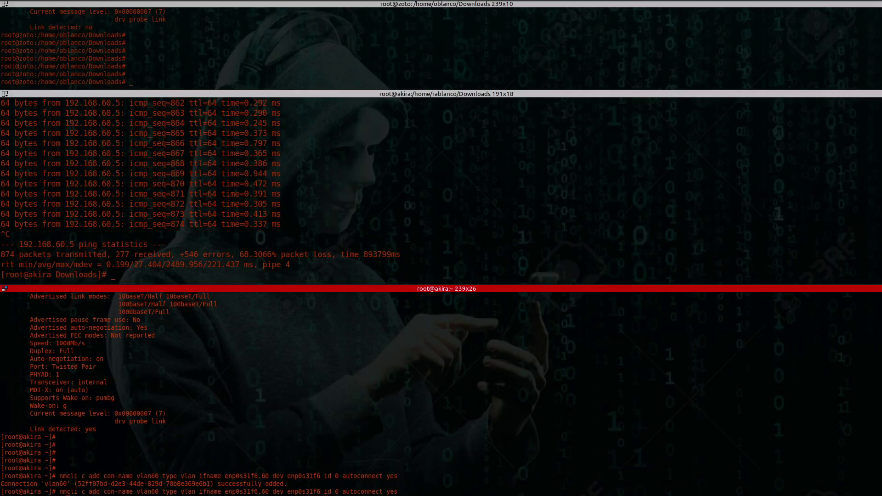
key("BackSpace")
key("BackSpace")
key("BackSpace")
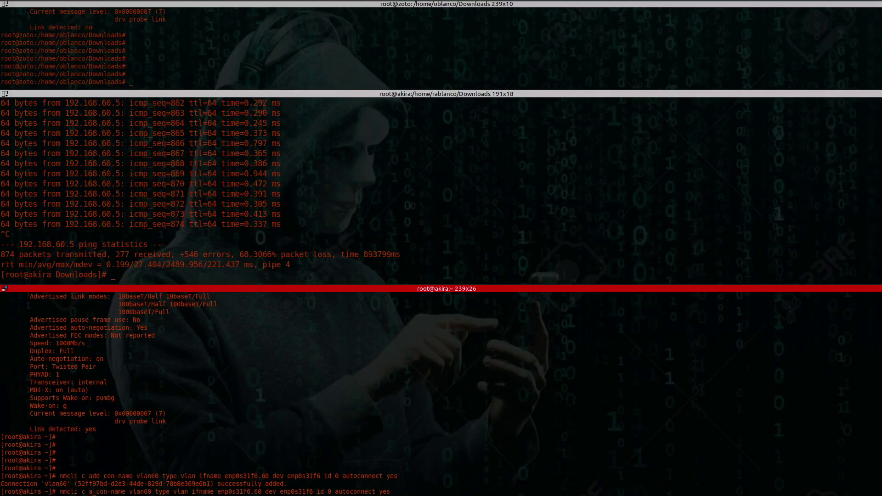
type("delete")
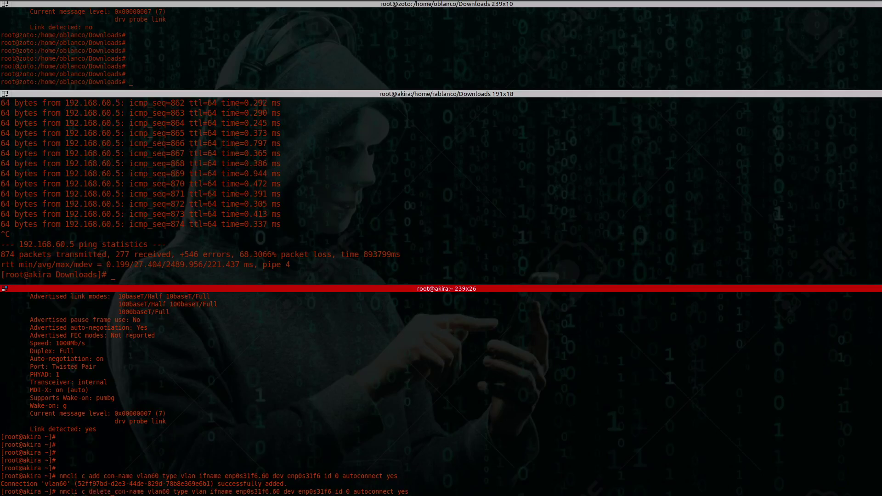
key("BackSpace")
key("BackSpace")
key("BackSpace")
key("BackSpace")
key("BackSpace")
key("BackSpace")
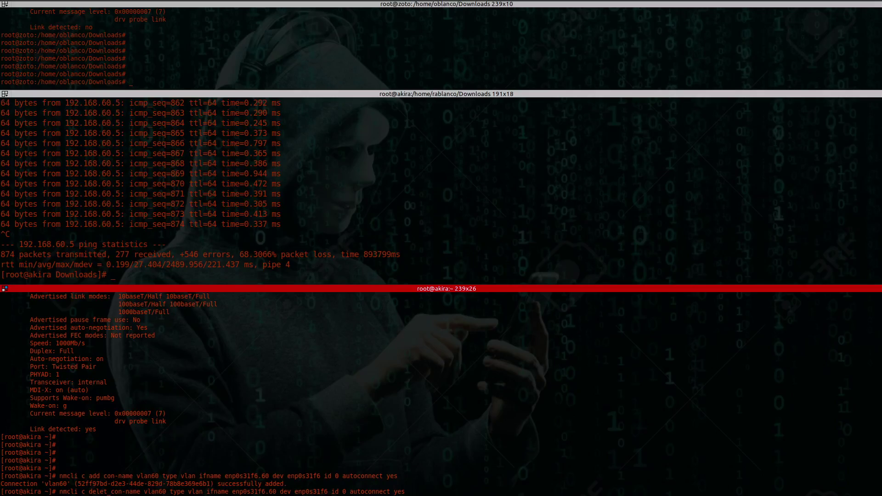
type("add")
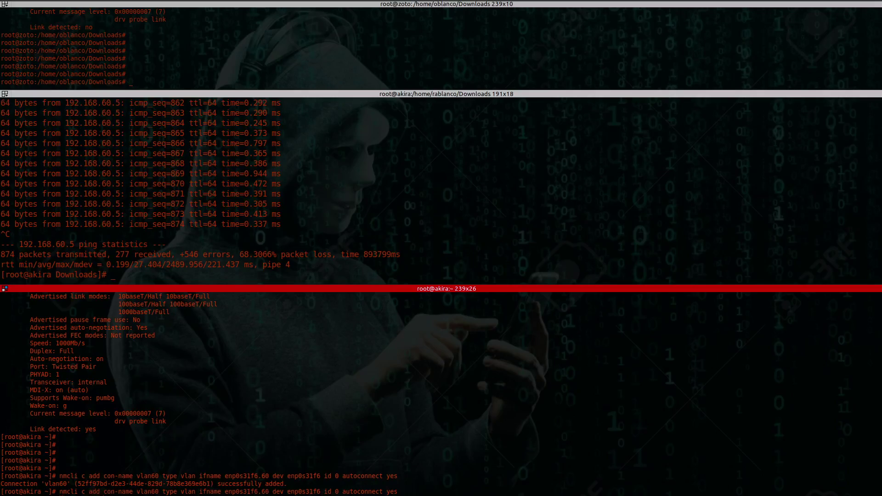
type("#")
key("Return")
List the connections with nmcli c s and delete the vlan60 connection.
type("nmcli c s")
key("Return")
key("Up")
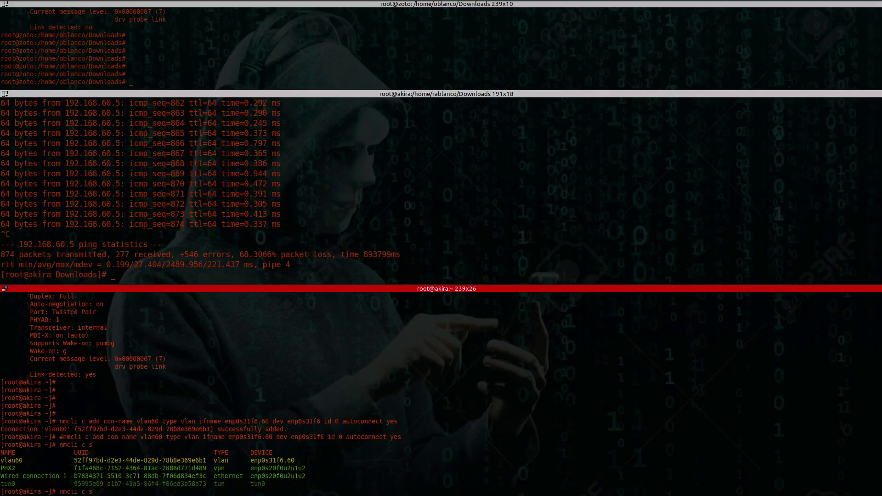
type("delete vlan60")
key("Return")
Add the vlan60 connection again with nmcli on enp0s31f6.60, this time using VLAN id 60.
key("Up")
key("Up")
key("Up")
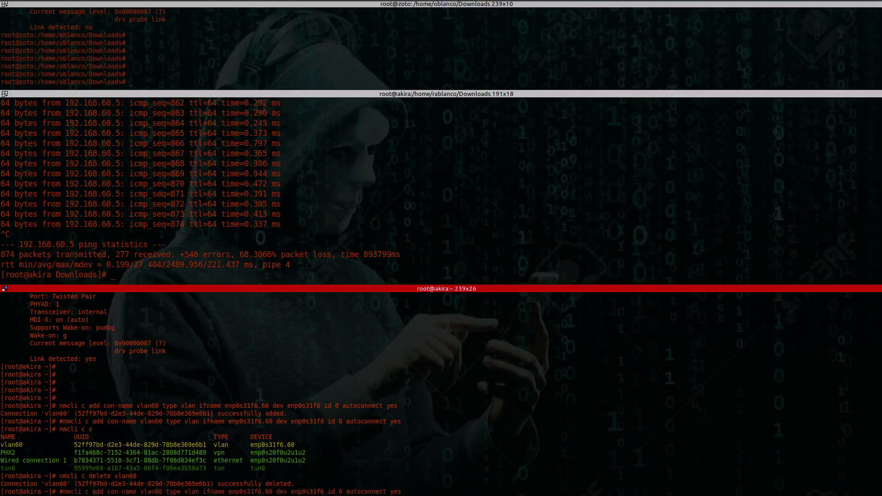
key("BackSpace")
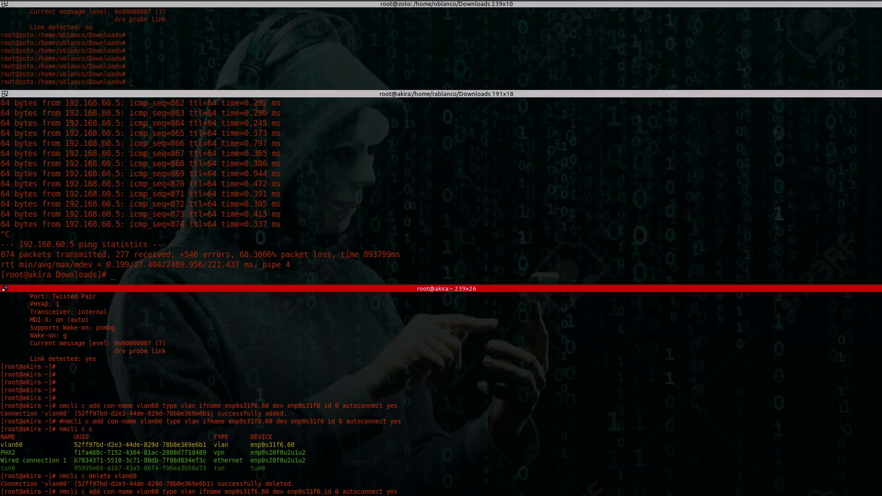
type("6")
key("Return")
Reuse the add command to create a vlan70 connection on enp0s31f6.70 with VLAN id 70.
key("Up")
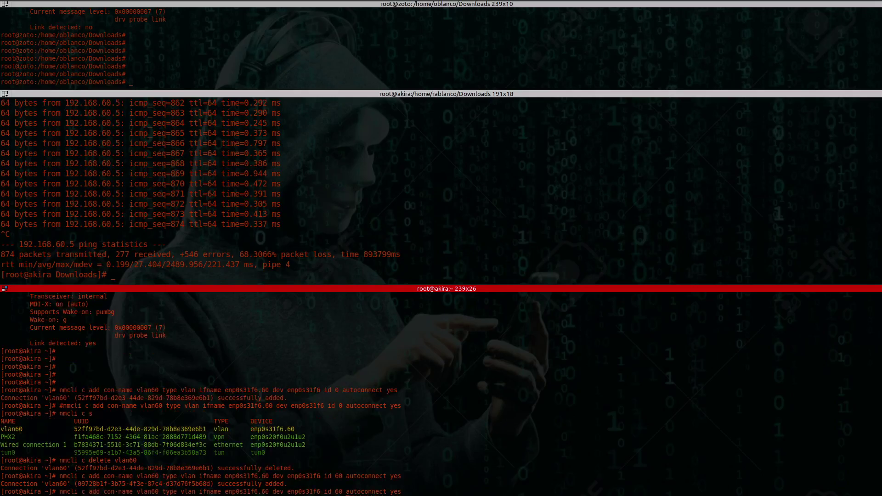
key("Left")
key("BackSpace")
type("7")
key("BackSpace")
type("7")
key("BackSpace")
type("7")
key("Return")
List the connections with nmcli c s and examine the vlan60 and vlan70 entries.
type("nmcli c s")
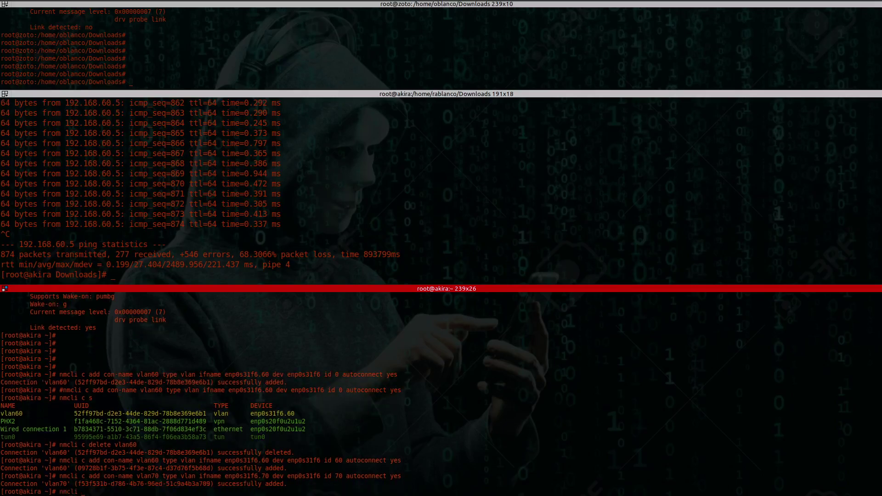
key("Return")
left_click_drag(301, 461, 1, 452)
left_click(145, 457)
Open the vlan60 connection in the interactive editor with nmcli c edit vlan60.
type("nmcli")
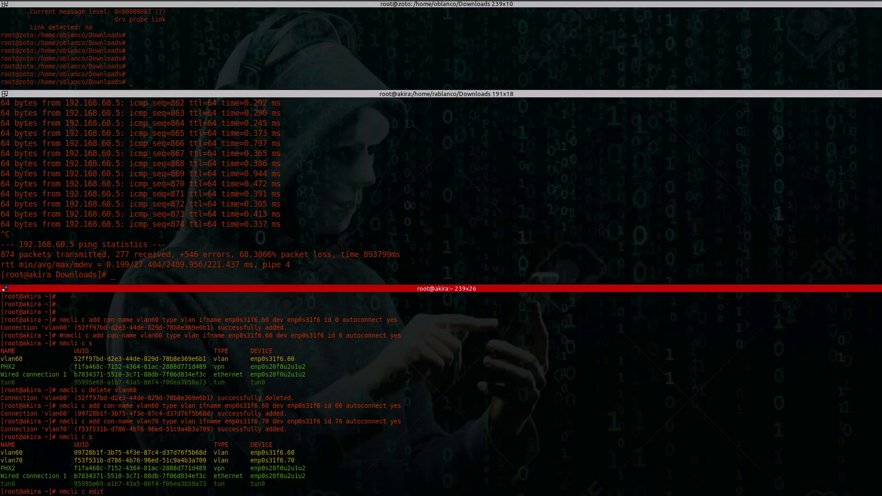
double_click(11, 452)
right_click(17, 453)
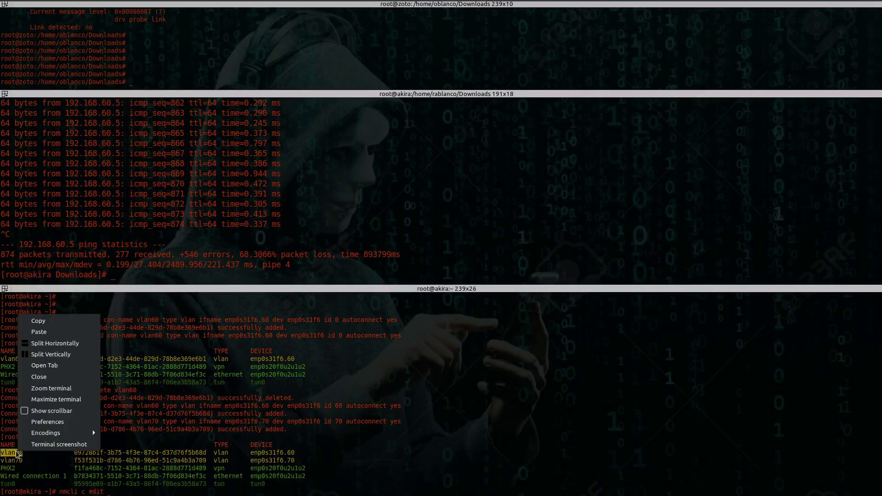
left_click(38, 331)
key("BackSpace")
key("BackSpace")
key("BackSpace")
key("BackSpace")
key("BackSpace")
key("BackSpace")
key("BackSpace")
key("BackSpace")
key("BackSpace")
type("vlan60")
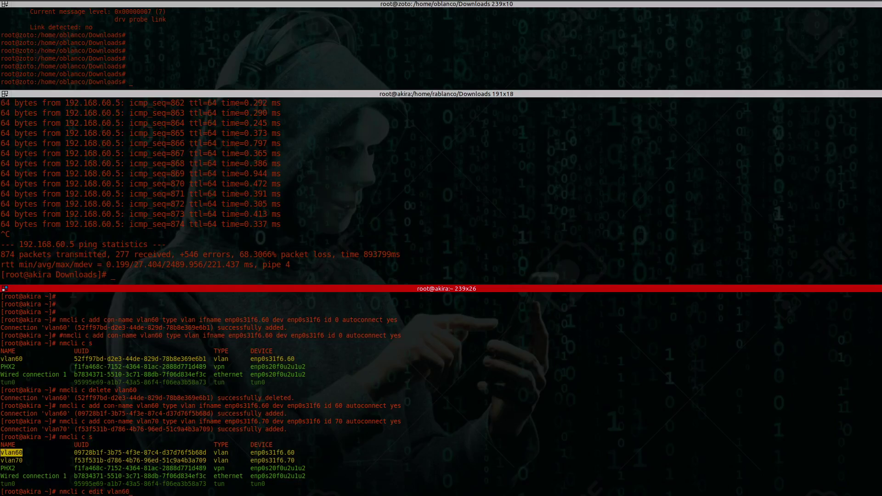
key("Return")
Print all properties of the vlan60 connection profile and examine them from the beginning.
type("print")
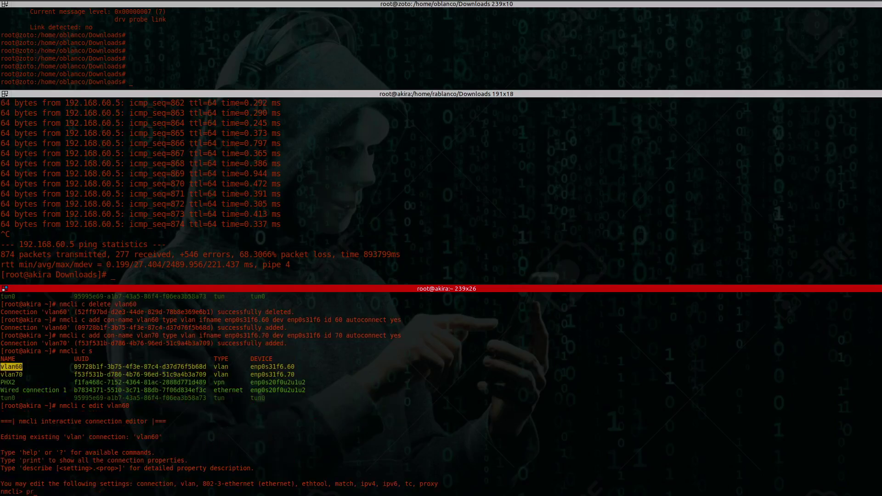
key("Return")
scroll(212, 394, "up", 20)
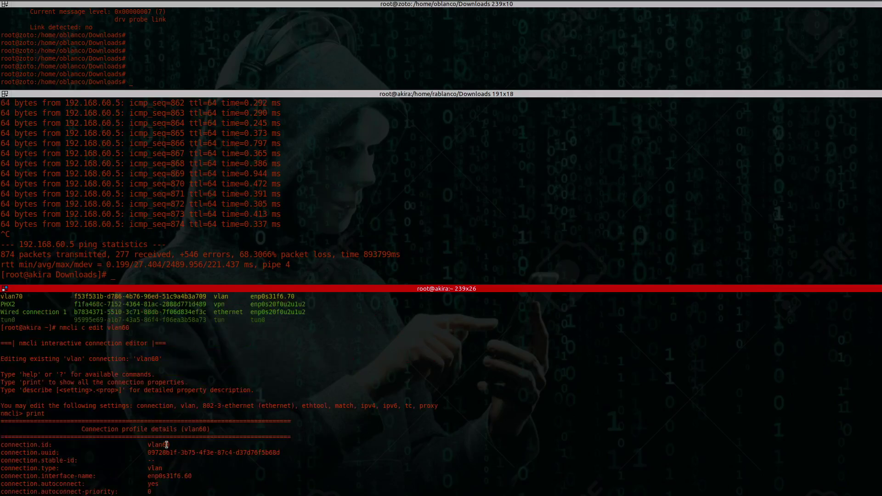
Set ipv4.addresses of the vlan60 connection to 192.168.60.1/24 and accept switching ipv4.method to manual.
scroll(200, 461, "down", 2)
scroll(200, 461, "down", 15)
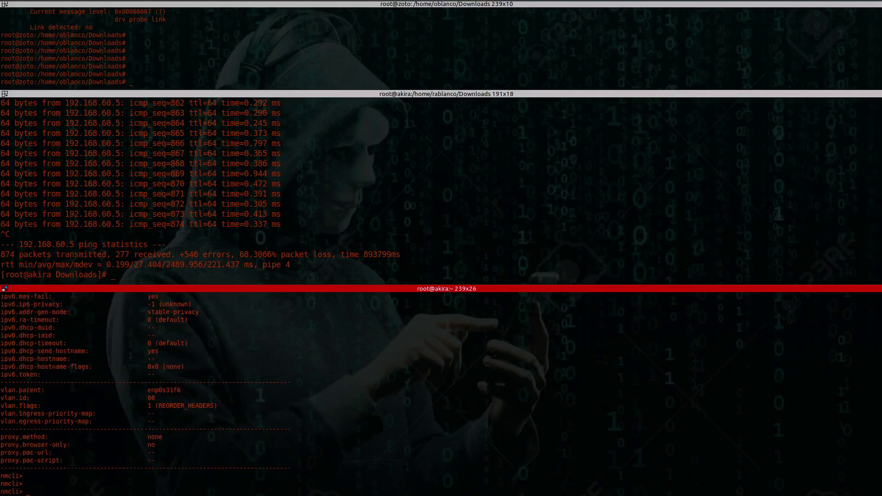
type("ste")
key("BackSpace")
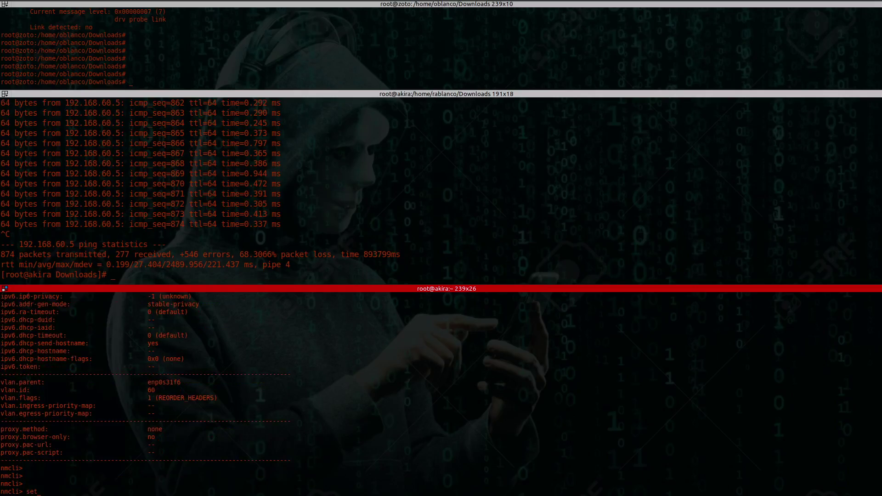
type("ipv4.addresses ")
type("192.168")
type(".60.")
type("1/25")
key("BackSpace")
type("4")
key("Return")
type("yes")
key("Return")
Save the vlan60 connection and quit the interactive editor.
type("save")
key("Return")
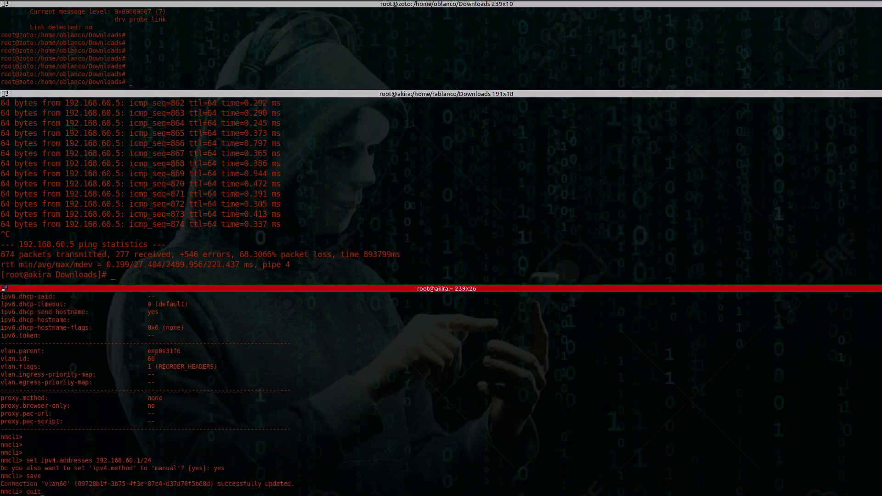
type("quit")
key("Return")
Open the vlan70 connection with nmcli c edit and set ipv4.addresses to 192.168.70.1/24 with the manual method.
type("nmcli c edit vlan")
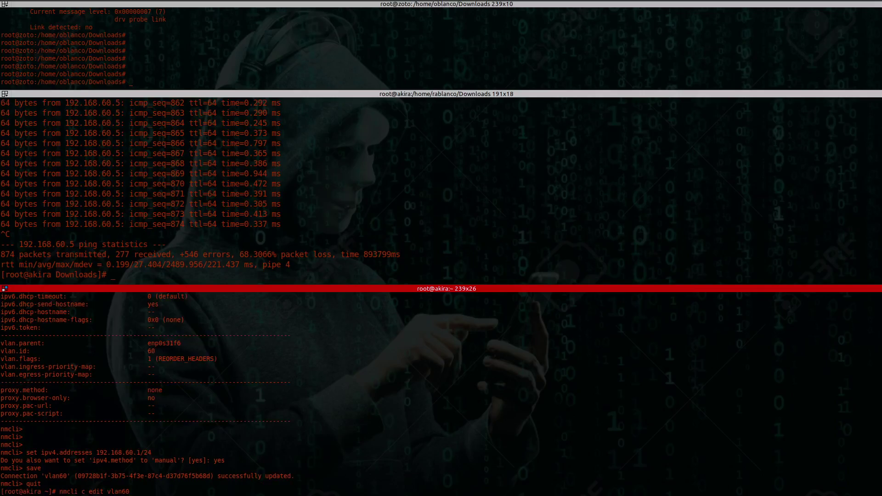
type("70")
key("Return")
type("set ip")
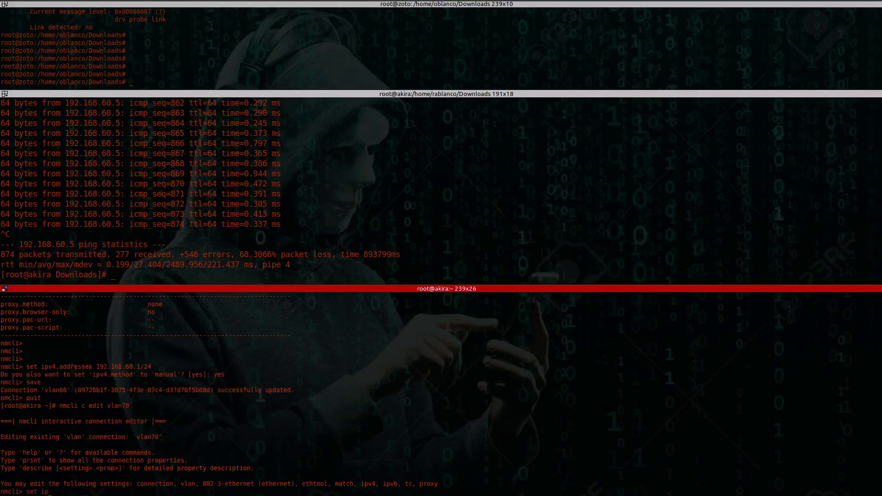
type("v4.addresses 192.168.70.1/24")
key("Return")
type("yes]: ye")
key("Return")
Save the vlan70 connection and leave the interactive editor.
type("save")
key("Return")
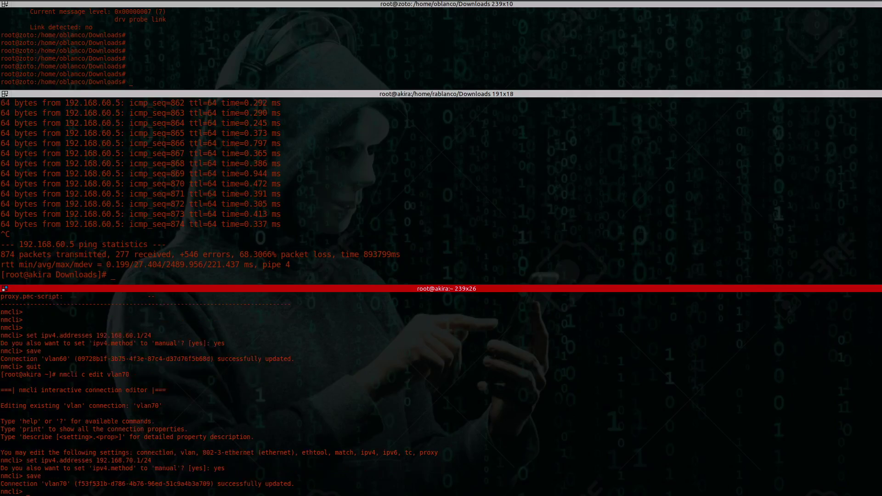
type("quit")
key("Return")
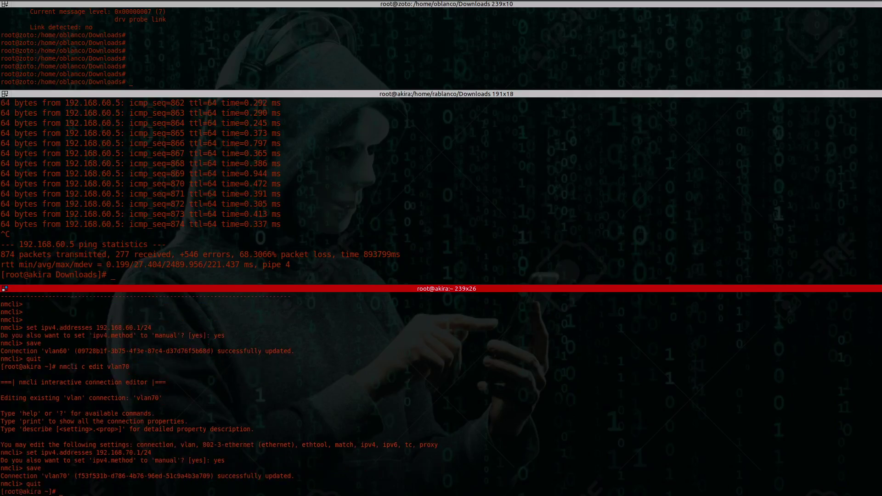
List the connections with nmcli c s and examine the status of vlan60 and vlan70.
type("nmcli c s")
key("Return")
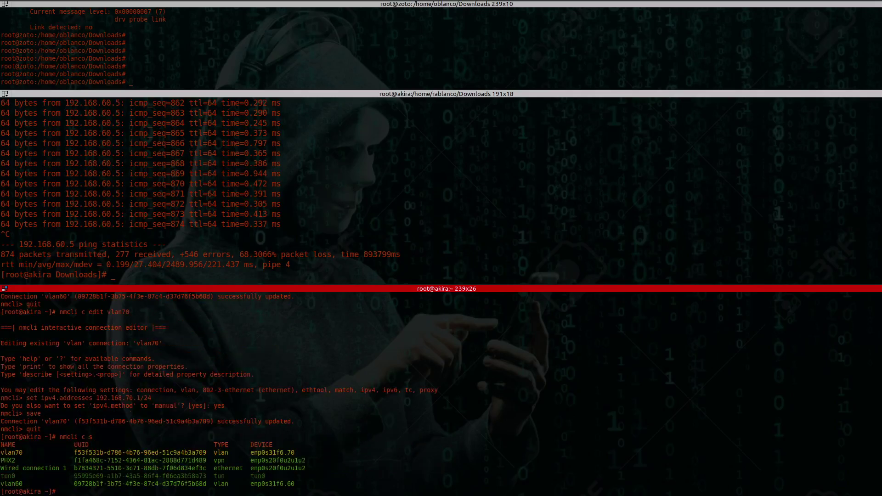
left_click_drag(295, 484, 1, 482)
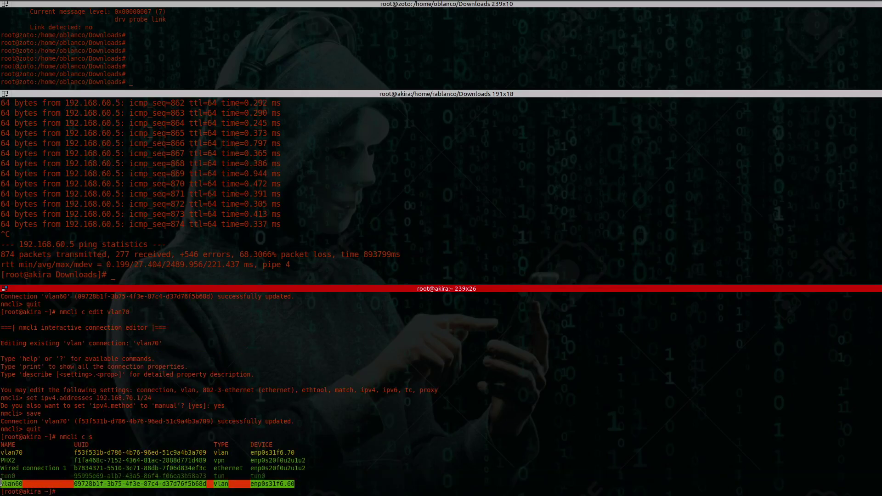
left_click(108, 450)
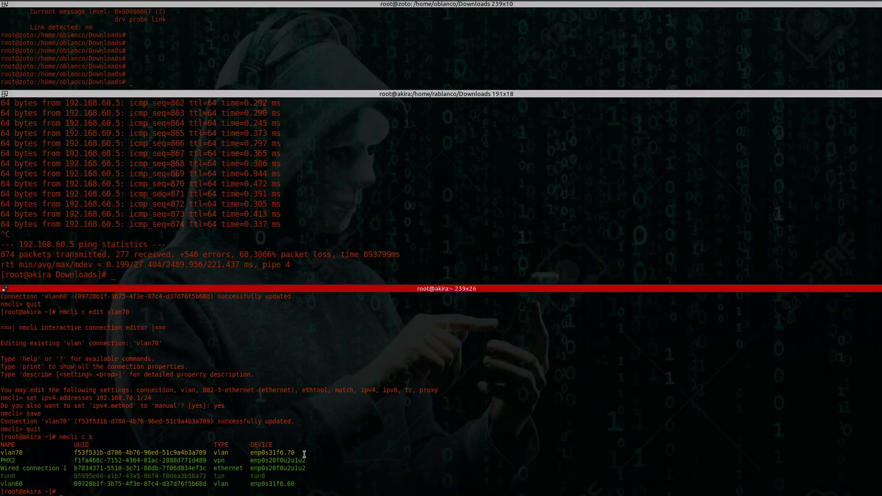
Activate the vlan70 connection with nmcli c up vlan70 and list the connections again.
type("nmcli c up vlan70")
key("Return")
type("nmcli c s")
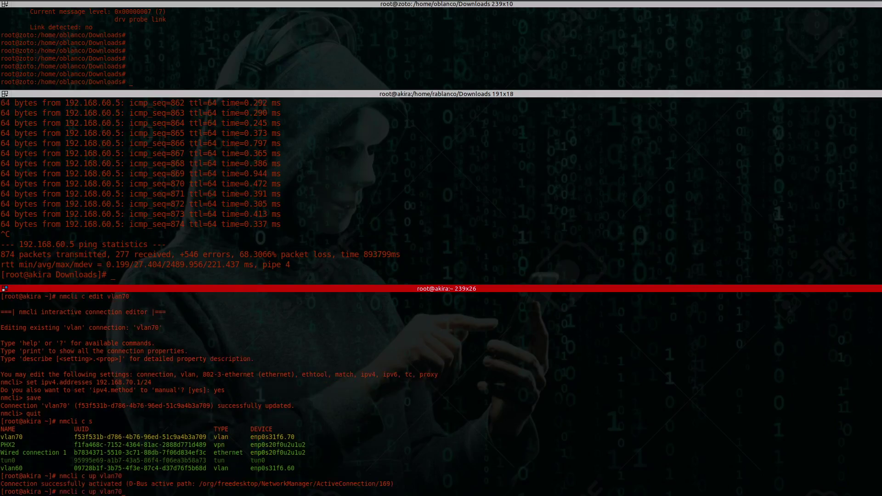
key("Return")
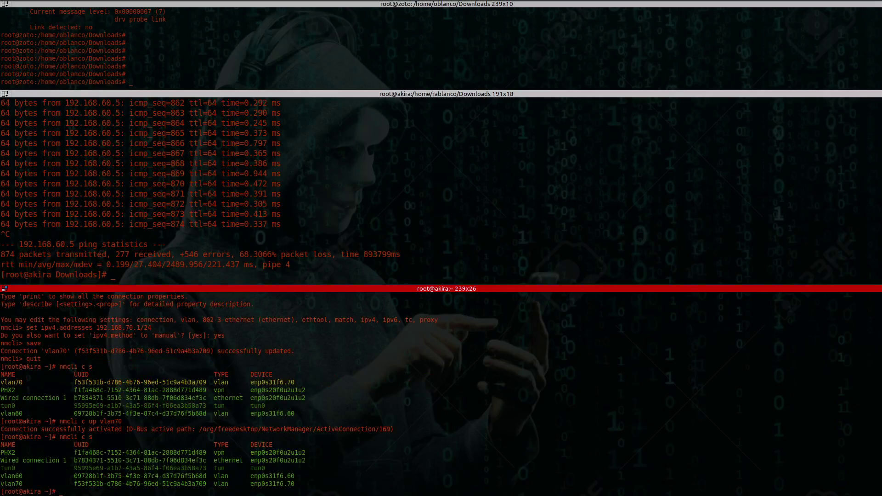
Run ifconfig and examine the addresses of the enp0s31f6.60 and enp0s31f6.70 interfaces.
type("ifconfig")
key("Return")
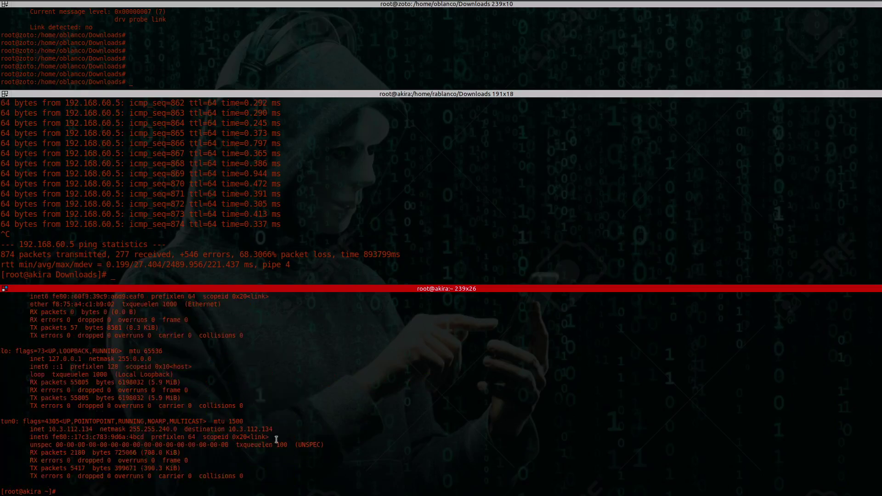
scroll(243, 429, "up", 5)
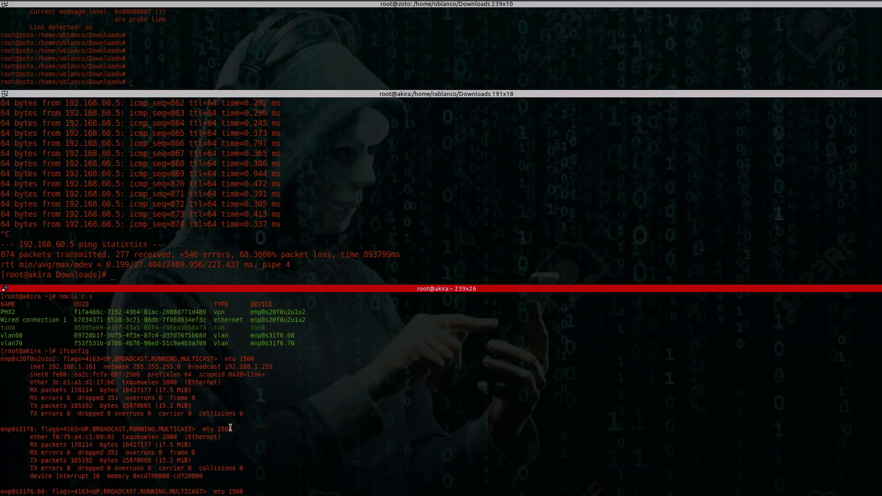
scroll(231, 428, "down", 6)
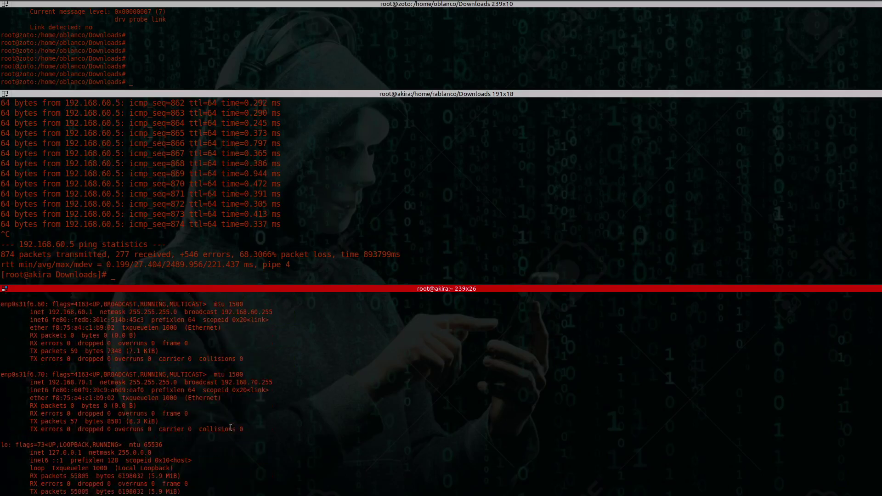
left_click_drag(45, 304, 0, 304)
left_click_drag(45, 374, 0, 374)
left_click(137, 391)
scroll(242, 422, "up", 2)
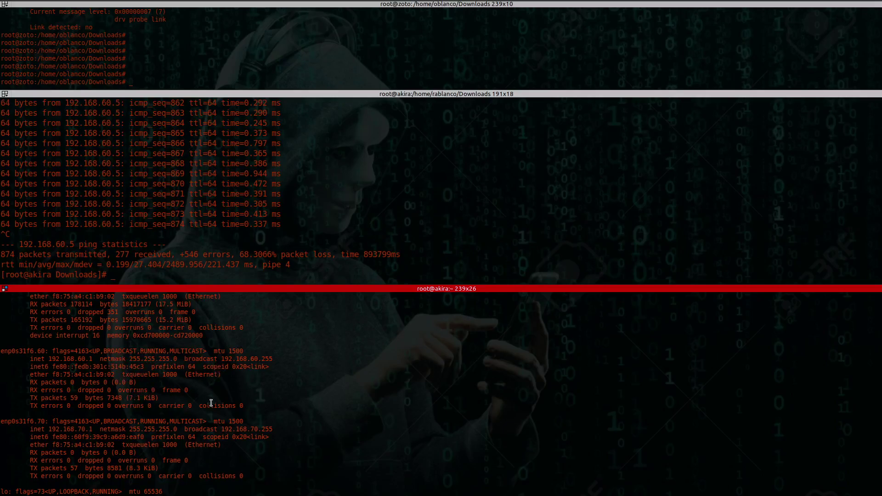
left_click_drag(253, 408, 1, 351)
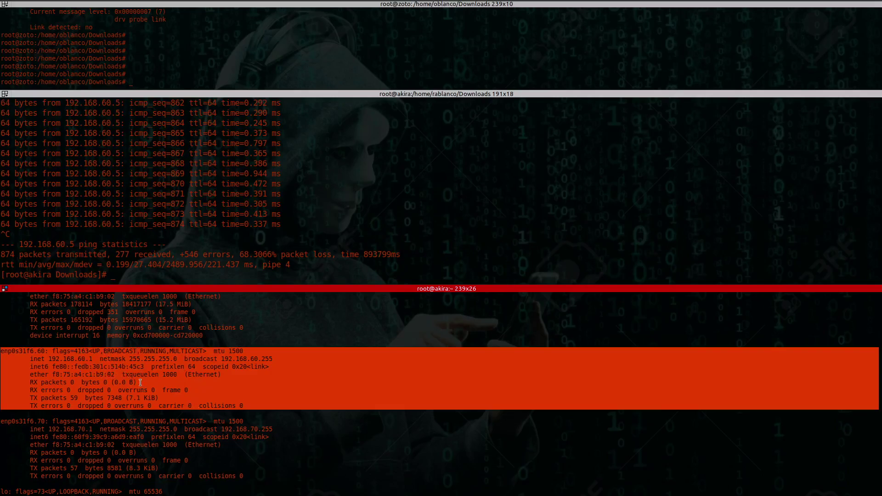
left_click(137, 367)
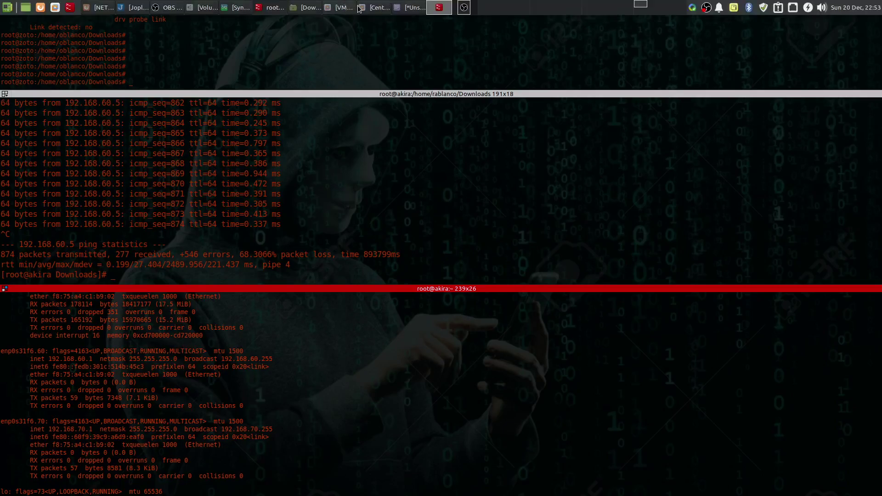
Switch to the CentOS 7-7.8 virtual machine in VMware Workstation and get a fresh shell prompt.
left_click(361, 8)
key("ctrl+g")
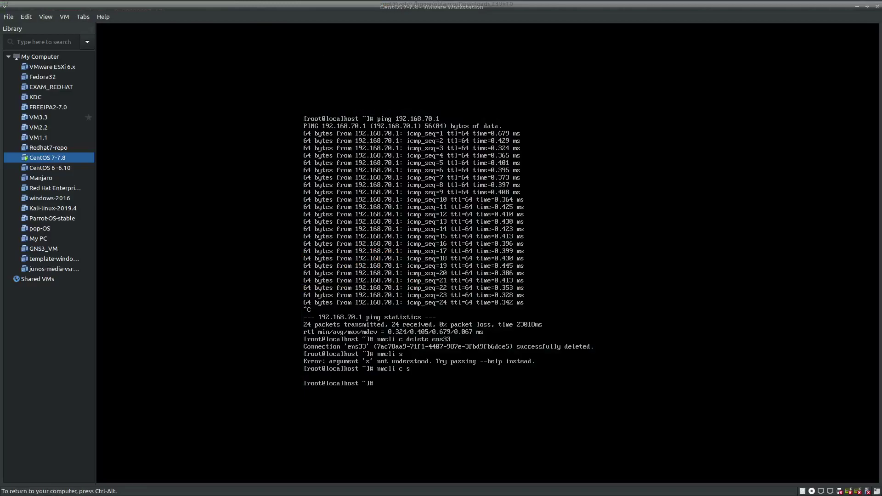
key("Return")
key("Return")
key("Return")
key("Return")
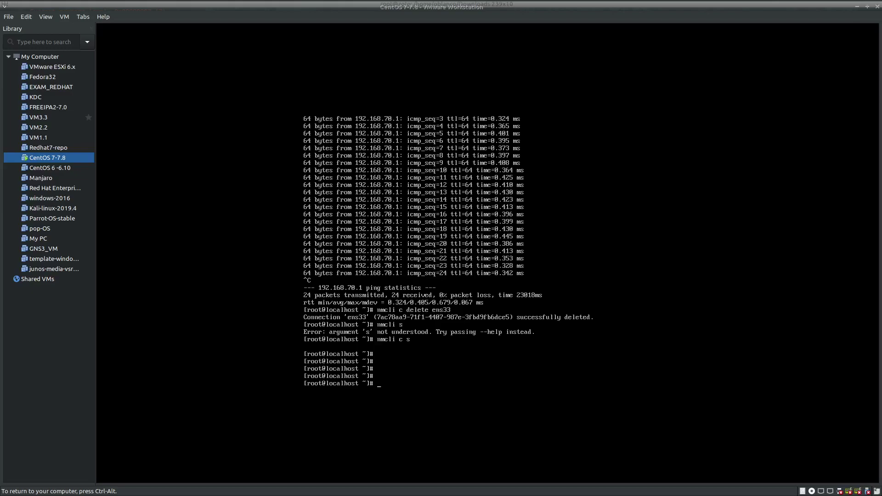
Try to add an ethernet connection named vlan70 with nmcli c add, leaving the ifname value empty.
type("nmcli c add con-nae")
key("BackSpace")
type("me vla")
type("an")
type("70")
type(" ty")
type("pe")
key("BackSpace")
key("BackSpace")
type("pe eht")
key("BackSpace")
key("BackSpace")
type("thernet ")
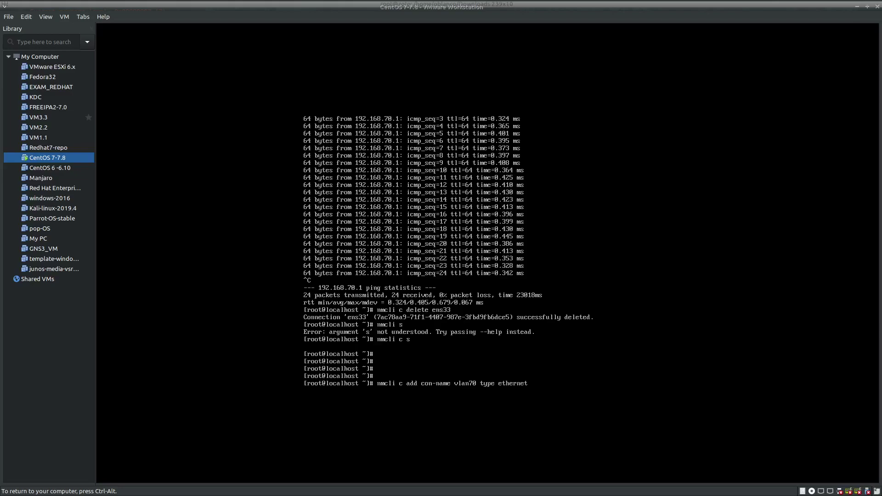
type("ifd")
type("name")
key("Return")
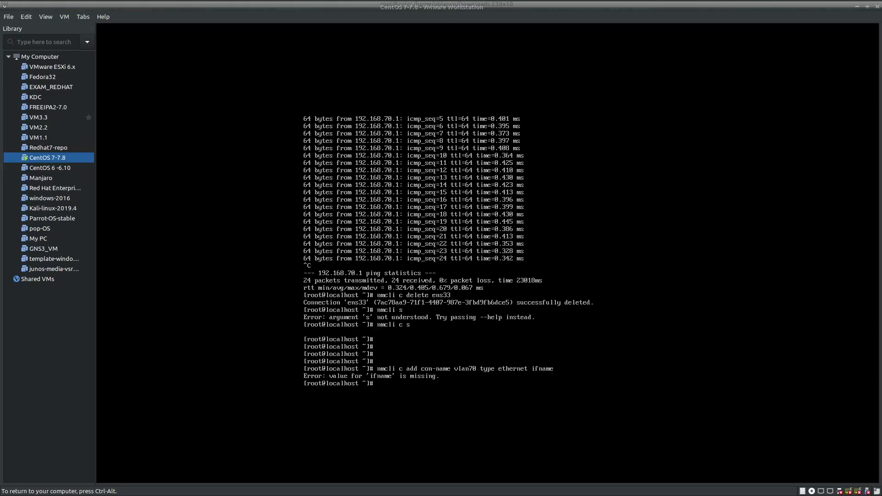
List the guest's network interfaces with ip addr and recall the vlan70 add command.
type("ip addr")
key("Return")
key("Up")
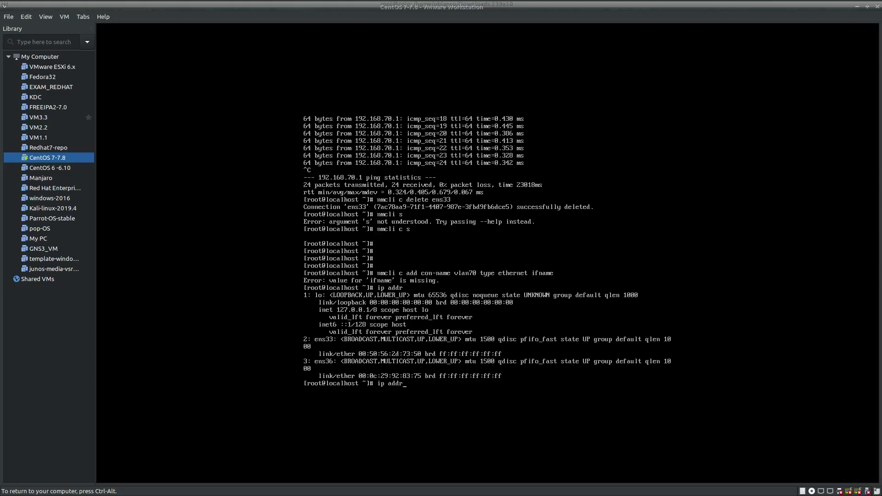
key("Up")
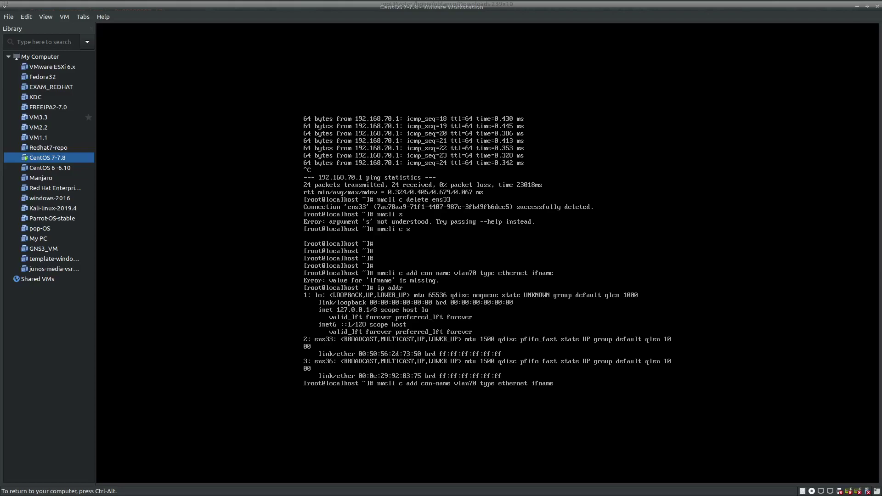
Examine the virtual network assigned to both network adapters in the CentOS 7-7.8 machine settings, and close them without saving.
key("ctrl+alt")
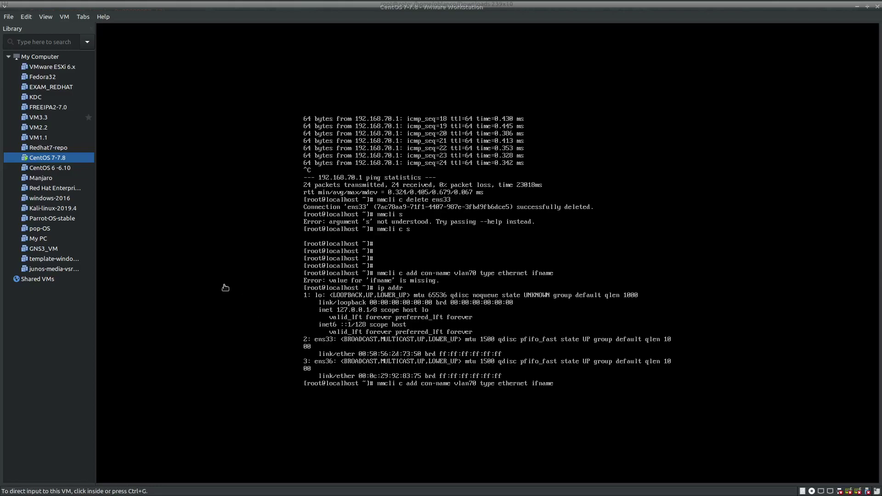
right_click(49, 159)
left_click(69, 331)
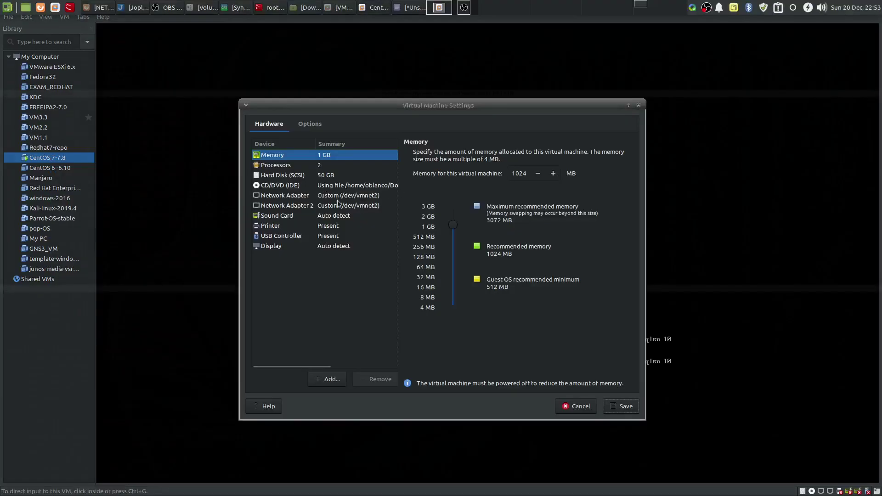
left_click(299, 198)
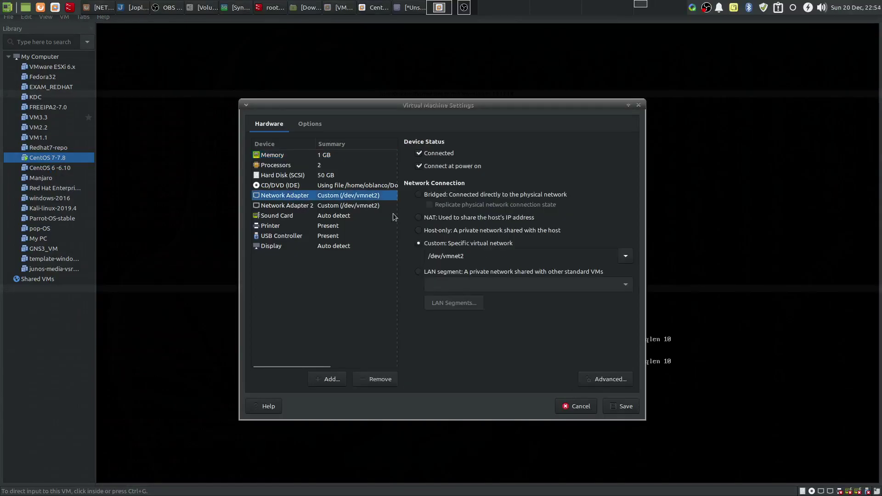
left_click(358, 207)
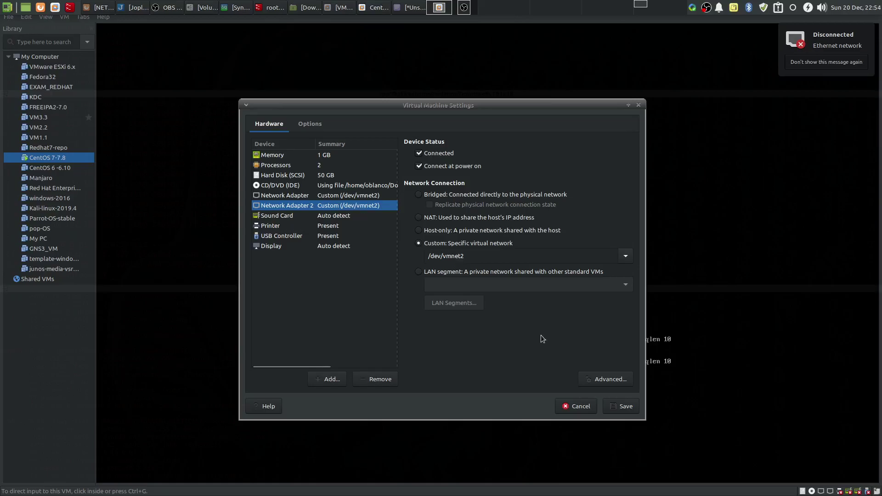
left_click(581, 409)
left_click(565, 403)
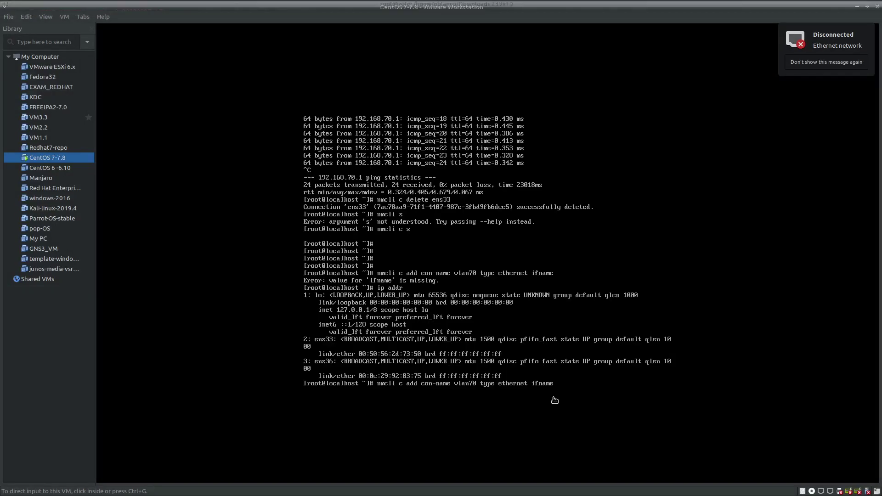
Complete the recalled nmcli command with ifname ens33 and autoconnect yes to create the vlan70 ethernet connection.
type("ens33")
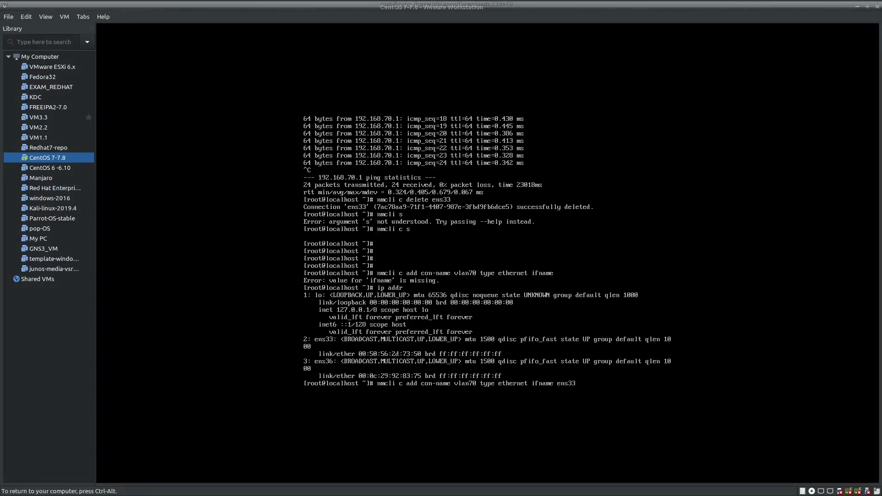
type(" autconnect yes")
key("Return")
key("Up")
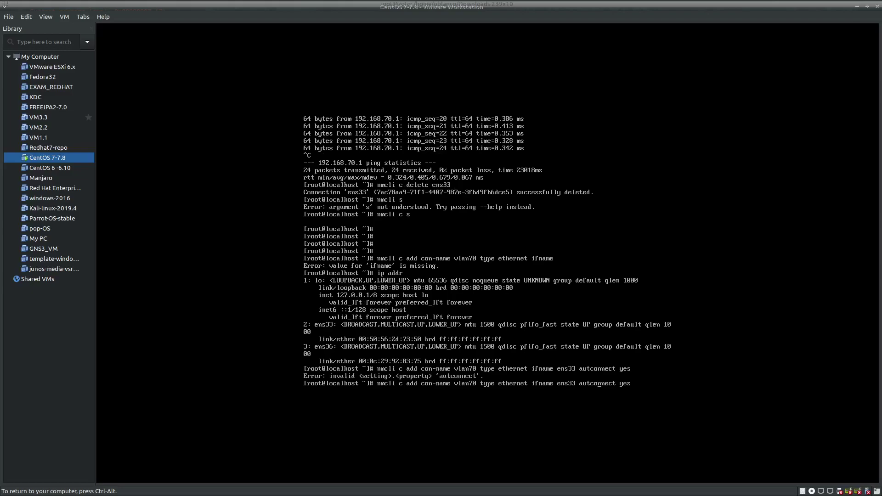
type("o")
key("Return")
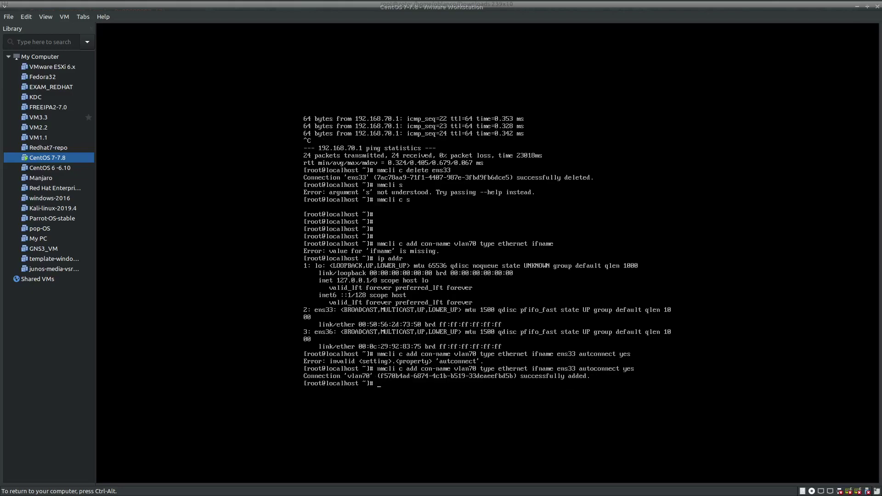
Start nmtui and open the vlan70 connection for editing.
type("nmtui")
key("Return")
key("Return")
key("Return")
Set the IPv4 configuration of the vlan70 profile to Manual and expand its settings.
key("Tab")
key("Tab")
key("Tab")
key("shift+Tab")
key("Return")
key("Down")
key("Down")
key("Return")
key("Return")
Add the IPv4 address 192.168.70.5/24 to the vlan70 profile and confirm the edited connection.
key("Tab")
key("Return")
type("192.168")
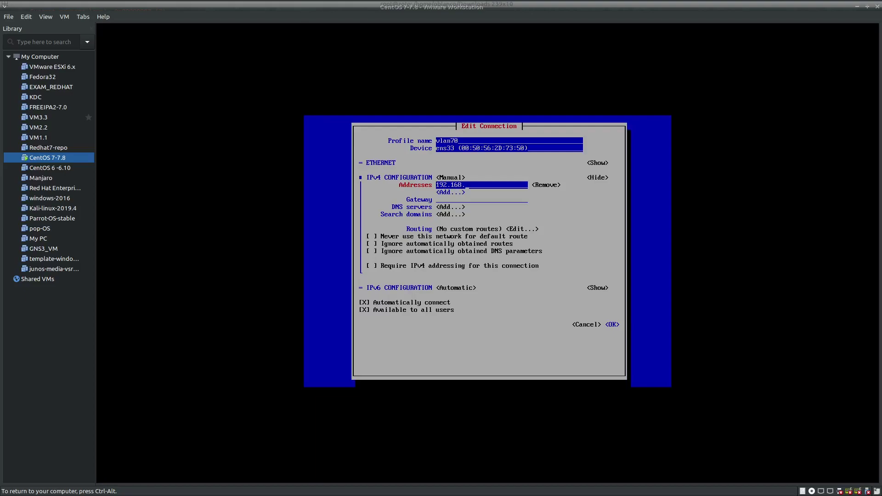
type(".70.5")
key("Tab")
key("Tab")
key("Tab")
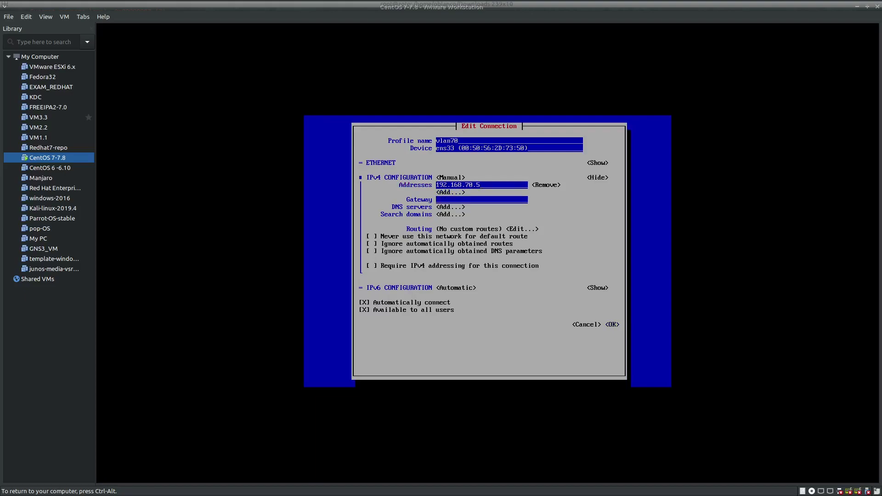
type("/25")
key("BackSpace")
type("4")
key("Tab")
key("Tab")
key("Tab")
key("Tab")
key("Tab")
key("Tab")
key("Tab")
key("Tab")
key("Tab")
key("Tab")
key("Tab")
key("Tab")
key("Tab")
key("Tab")
key("Tab")
key("Return")
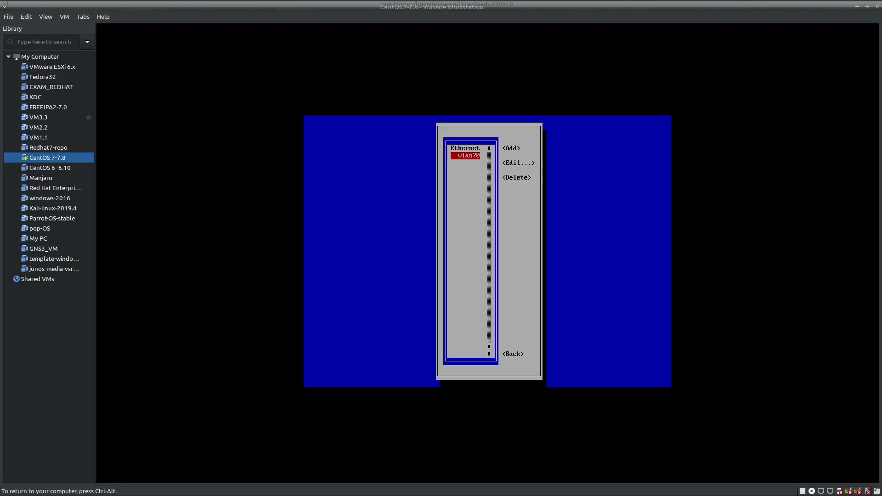
Return from the connection list to the main nmtui screen and quit nmtui.
key("Tab")
key("Tab")
key("Tab")
key("Tab")
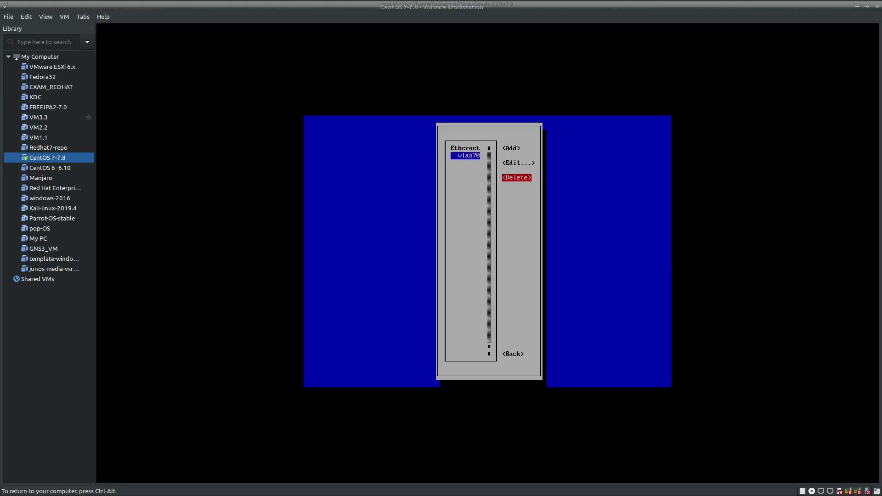
key("Return")
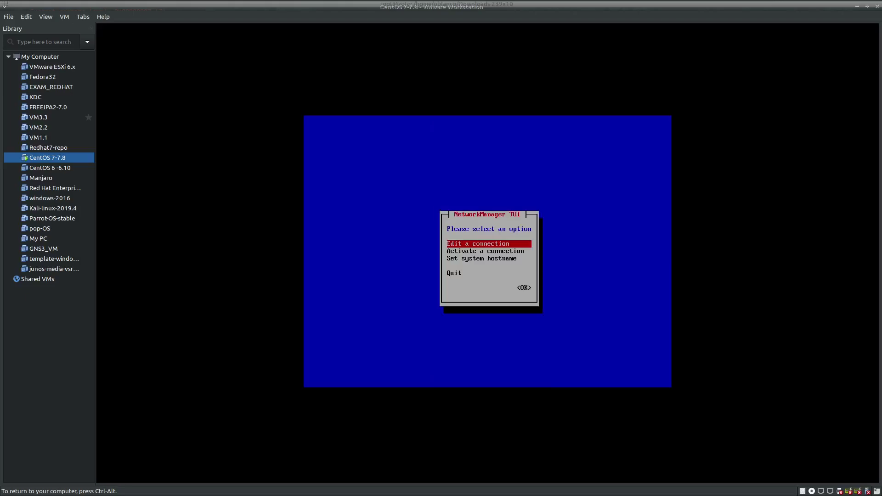
key("Down")
key("Down")
key("Down")
key("Return")
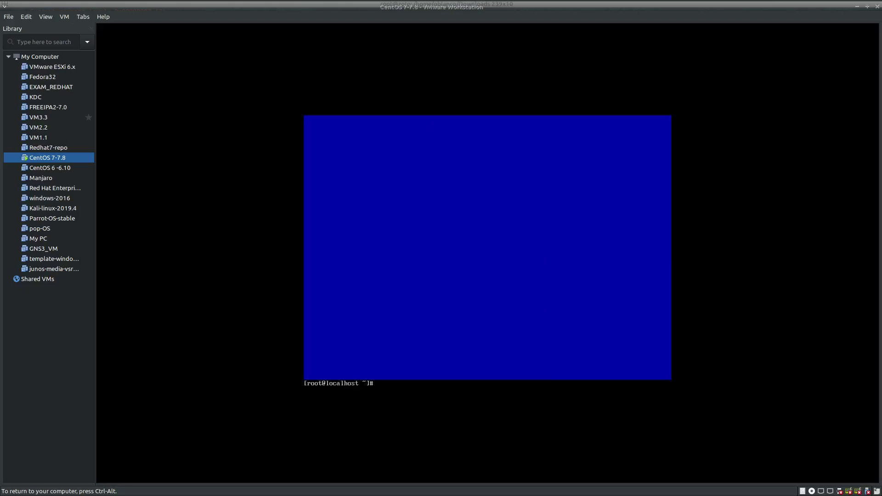
List the guest's NetworkManager connections with nmcli c s and show its interface addresses with ip addr.
key("BackSpace")
type("cli c s")
key("Return")
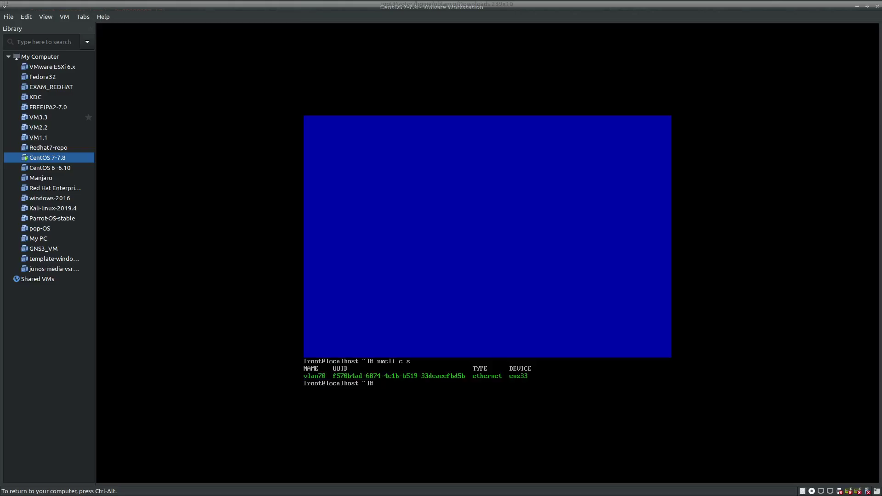
type("ip addr")
key("Return")
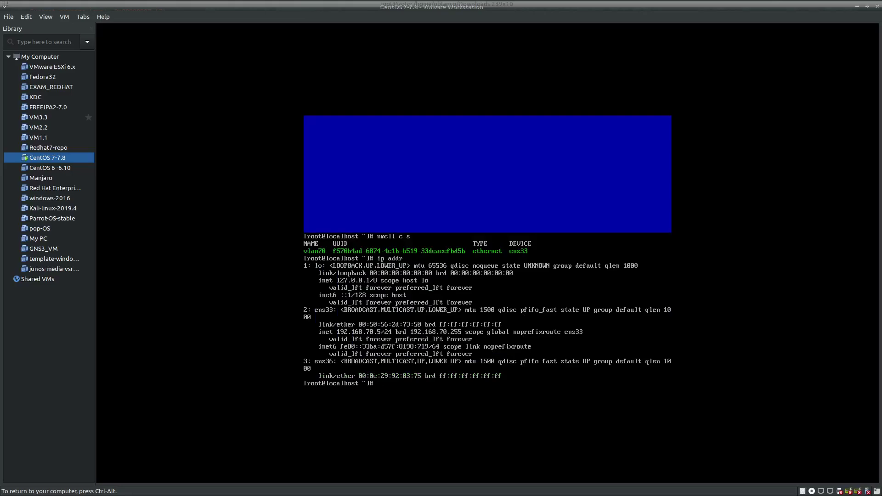
Ping 192.168.70.1 from the CentOS guest, stop the ping, and release input from the VM.
type("ping 192.168.70.1")
key("Return")
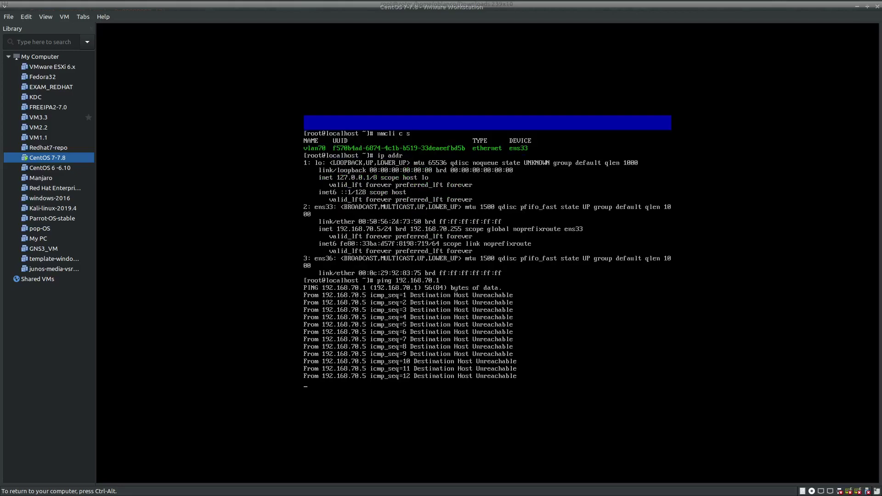
key("ctrl+c")
key("ctrl+alt")
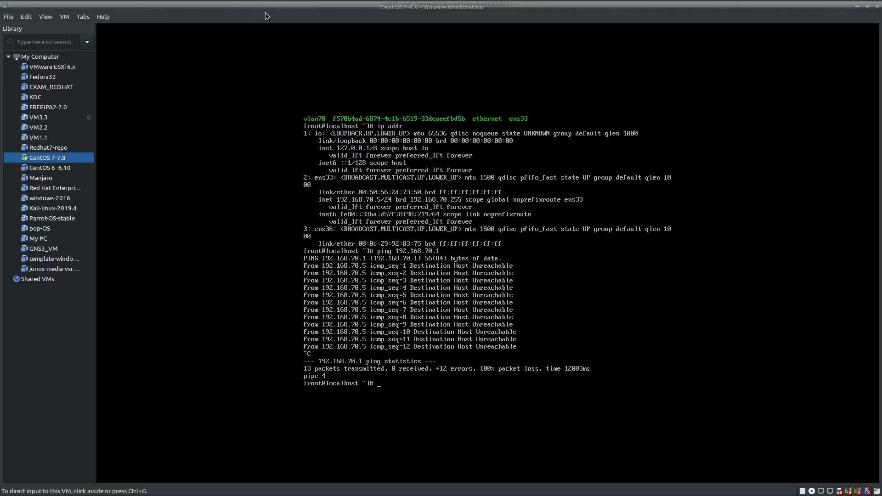
Switch to the VMware ESXi page in Firefox, cancel the CENTOS settings dialog, and open that VM's console at a fresh prompt.
mouse_move(288, 3)
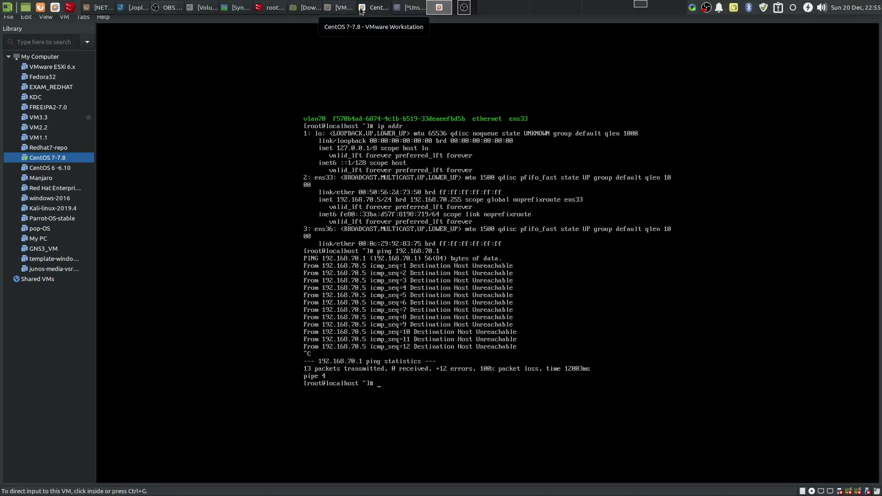
left_click(99, 7)
left_click(743, 17)
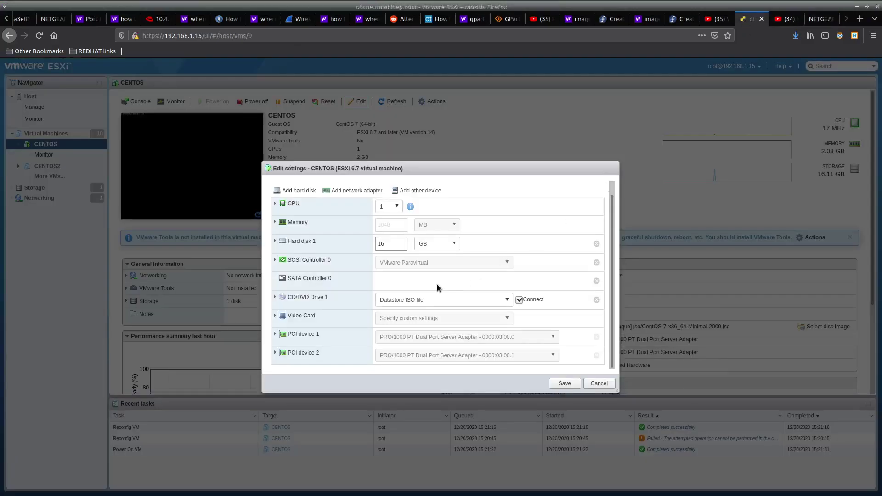
left_click(599, 384)
left_click(187, 150)
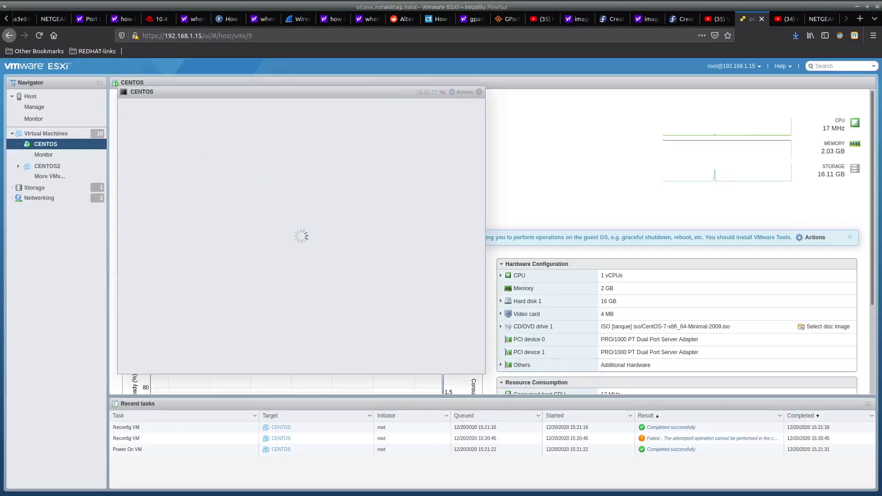
key("Return")
key("Return")
key("Return")
key("Return")
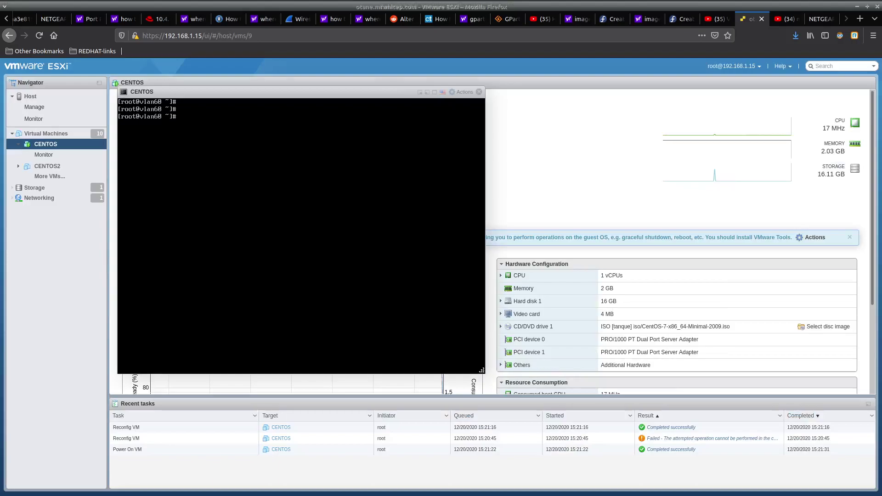
Run nmcli c add con-name vlan60 type ethernet ifname, without an interface value, in the CENTOS console.
type("nmlic")
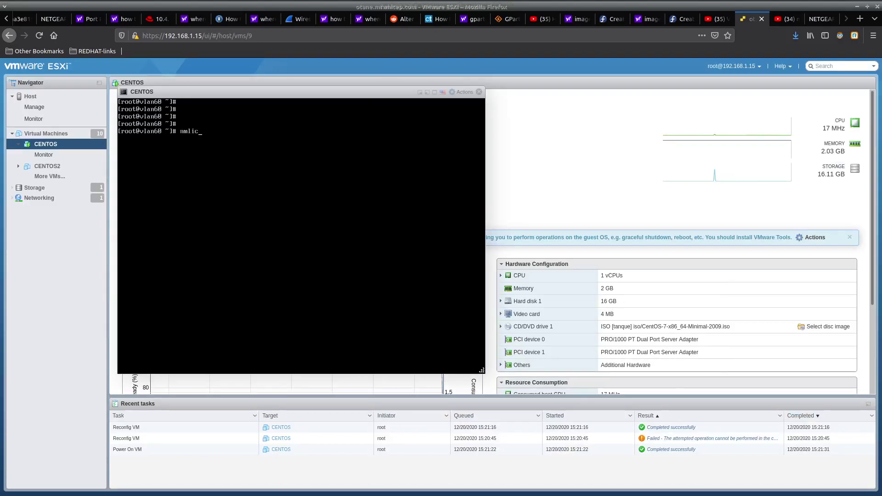
type("cli c add con-name vlan60")
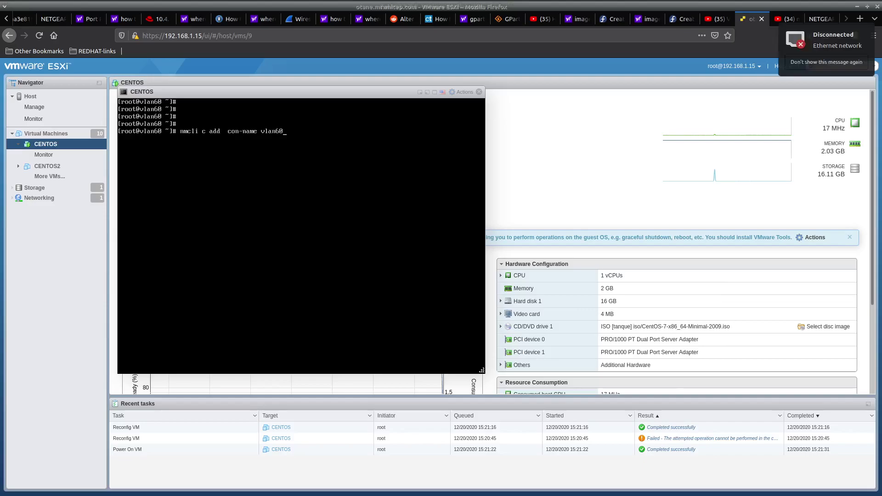
type("type eht")
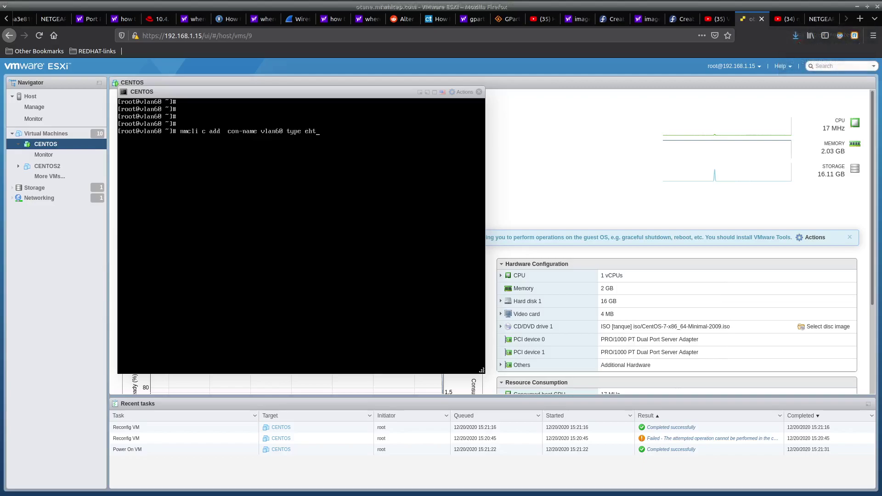
key("BackSpace")
type("thernet ")
type("ifnma")
type("ame")
key("Return")
List the network links, and complete the recalled nmcli command with ifname ens192f0 and autoconnect yes to create the vlan60 connection.
type("ip a link")
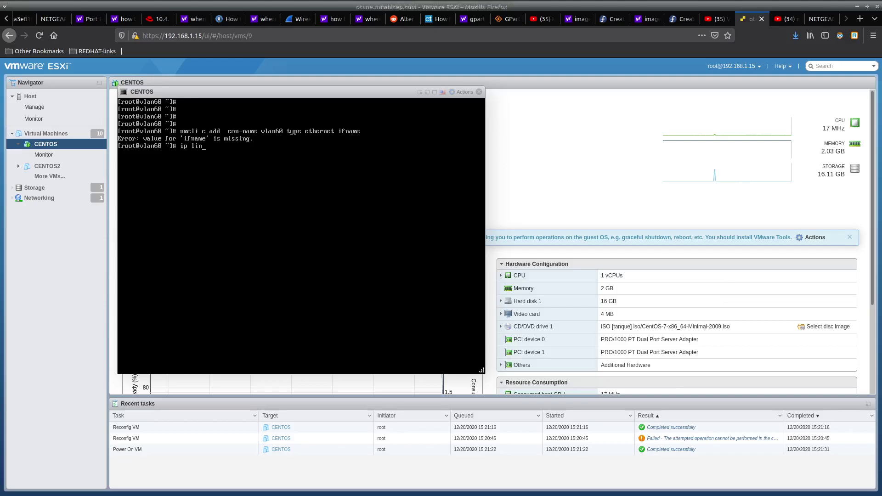
key("Return")
key("Up")
key("Up")
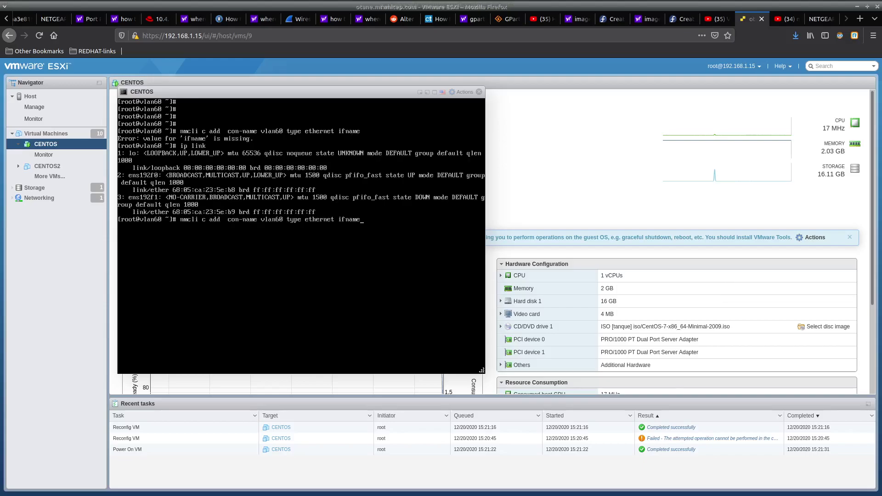
type("ens192.f0")
key("BackSpace")
key("BackSpace")
type("f0")
key("BackSpace")
key("BackSpace")
key("BackSpace")
type("2")
type("9")
type("autoconnecte")
type("yes")
key("Return")
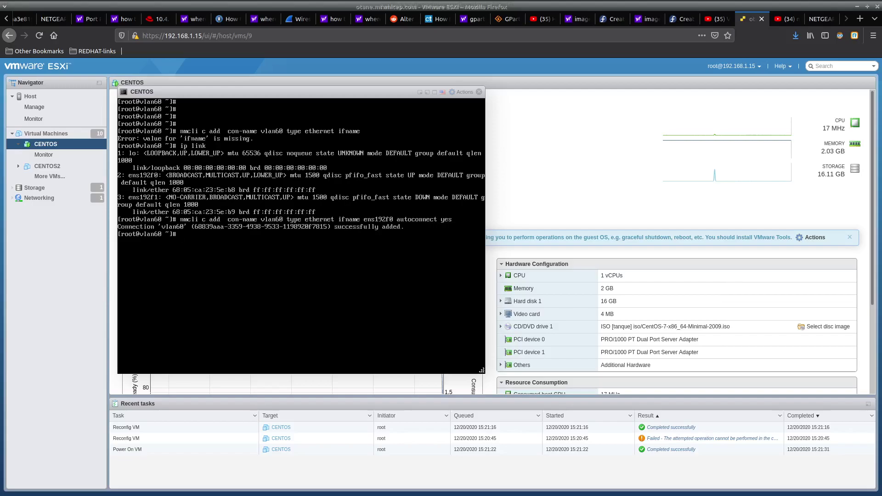
Start nmtui and open the vlan60 connection for editing.
type("nmtui")
key("Return")
key("Return")
key("Return")
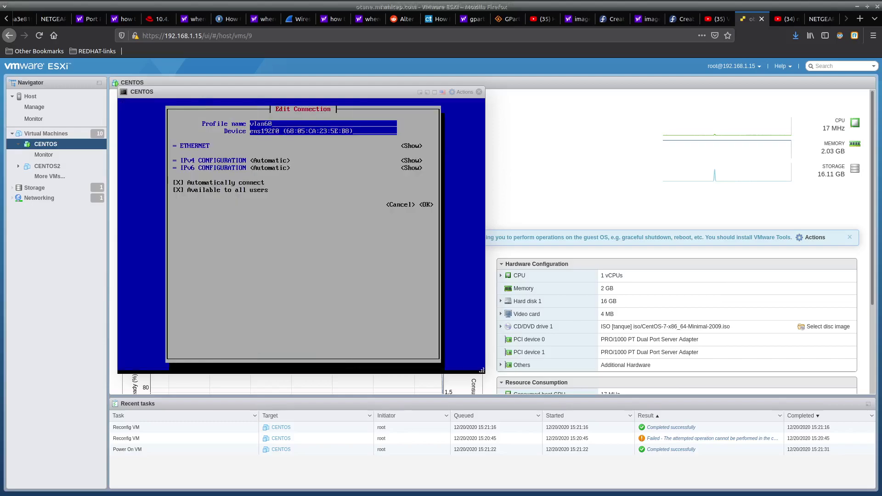
Set the IPv4 configuration of the vlan60 profile to Manual and expand its settings.
key("Tab")
key("Tab")
key("Return")
key("Down")
key("Down")
key("Return")
key("Tab")
key("Tab")
key("shift+Tab")
key("Return")
Add the IPv4 address 192.168.60.5/24 to the vlan60 profile and confirm the edited connection.
key("Tab")
key("Return")
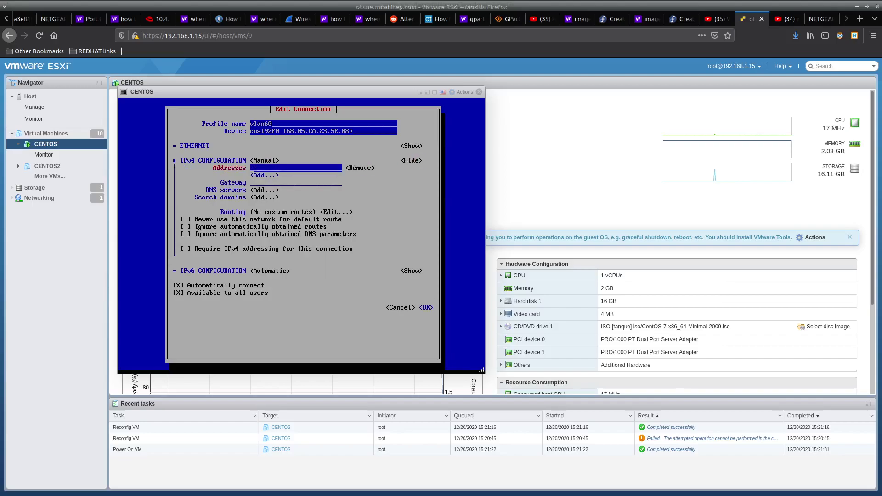
type("192.168.60.5/24")
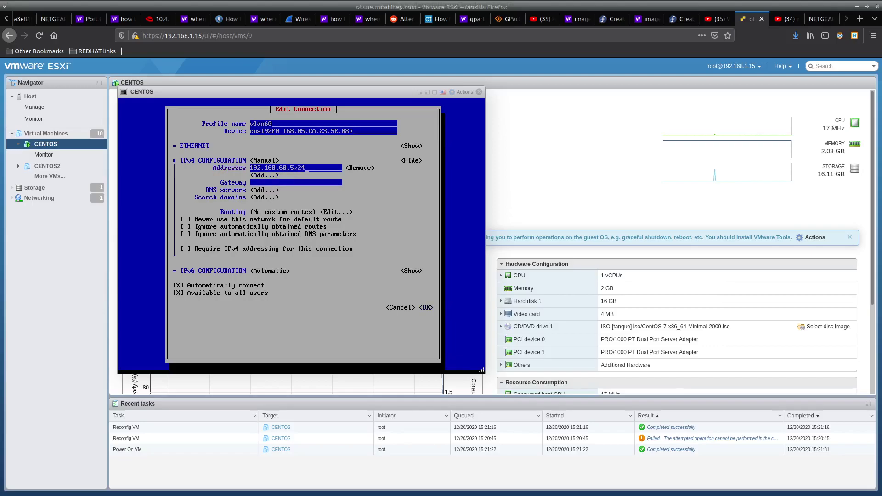
key("Down")
key("Down")
key("Down")
key("Down")
key("Down")
key("Down")
key("Down")
key("Down")
key("Down")
key("Down")
key("Down")
key("Down")
key("Down")
key("Down")
key("Return")
Leave the connection list with vlan60 and quit nmtui to return to the CENTOS shell.
key("Tab")
key("Tab")
key("Tab")
key("Tab")
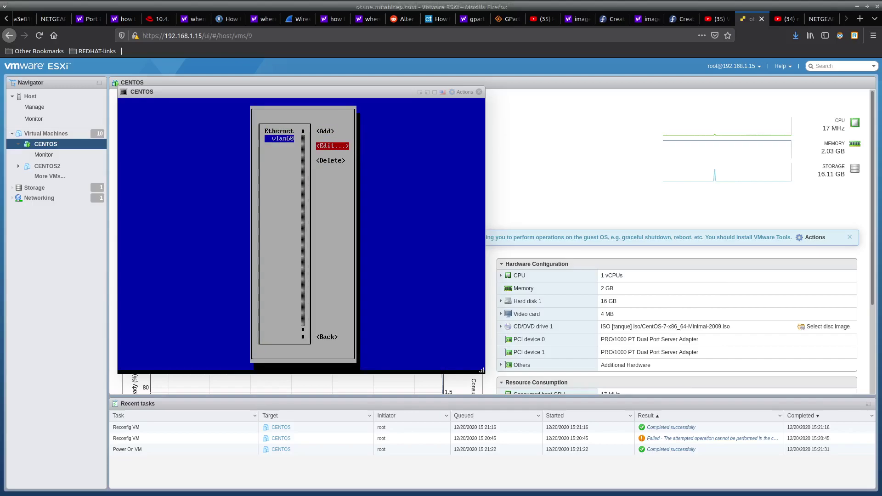
key("Return")
key("Down")
key("Down")
key("Down")
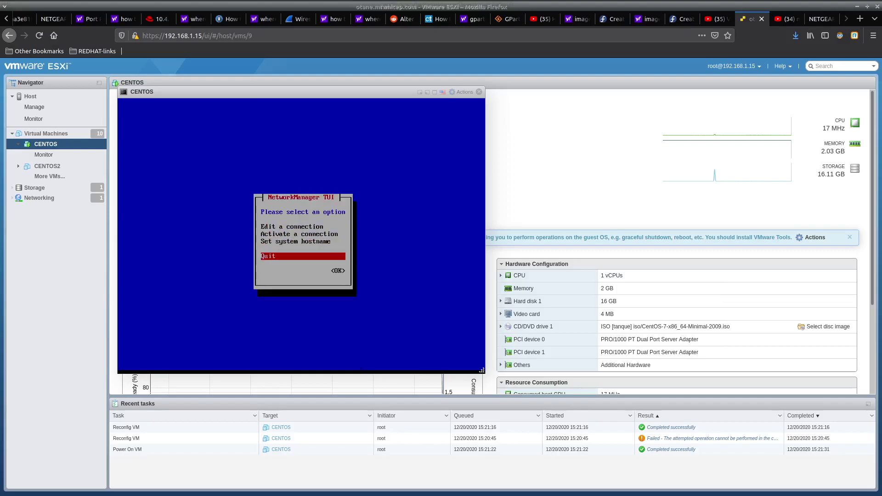
key("Return")
Show the CENTOS interface addresses with ip addr and list its connections with nmcli c s.
type("ip addr")
key("Return")
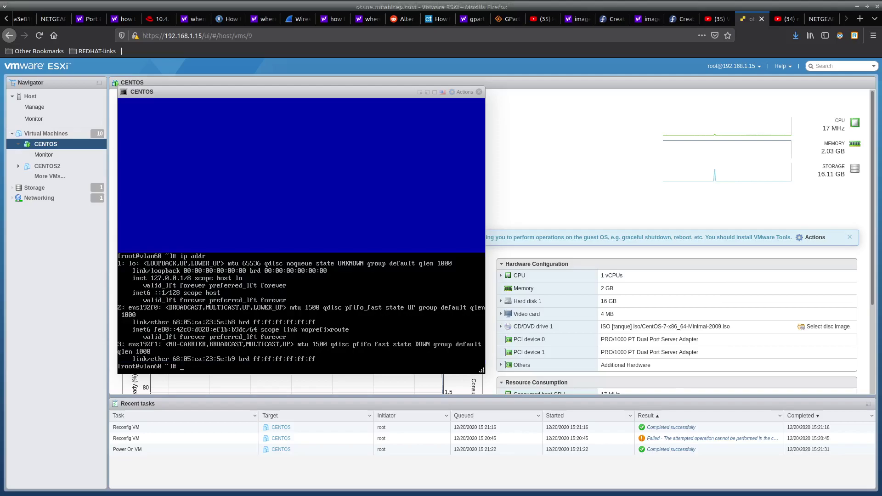
type("nmcli c s")
key("Return")
Activate the vlan60 connection with nmcli c up vlan60.
type("nmcli c up")
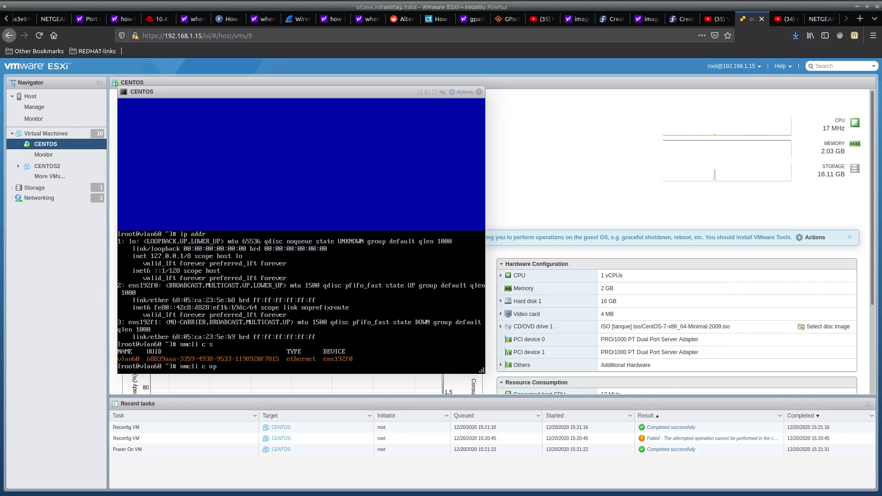
type(" vlan60")
key("Return")
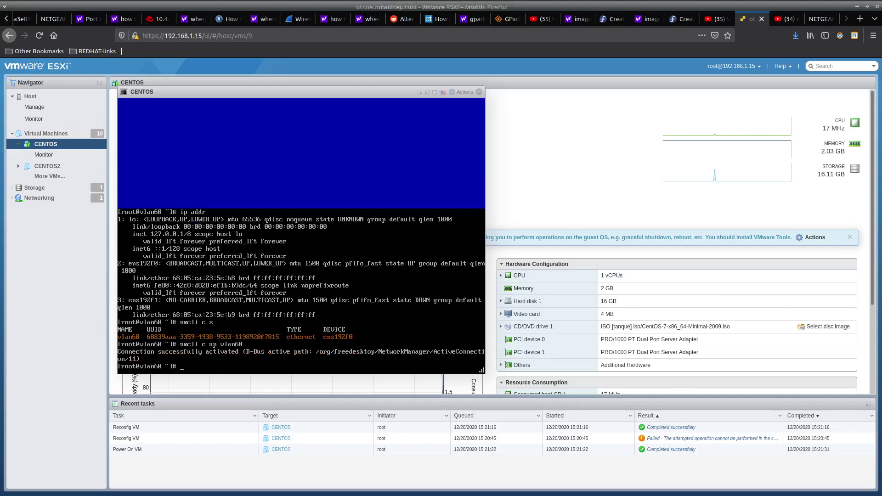
Recheck the state of the activated vlan60 connection and the address on ens192f0 with nmcli c s and ip addr.
type("nmcli c s")
key("Return")
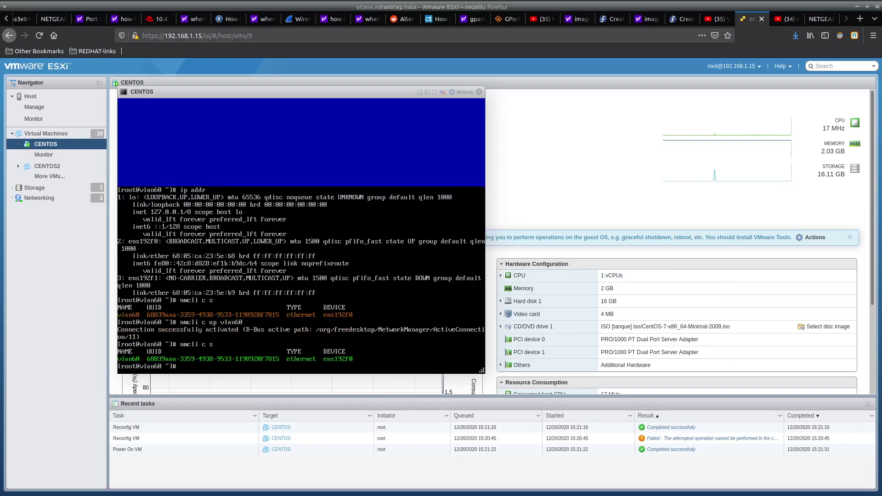
type("ip addr")
key("Return")
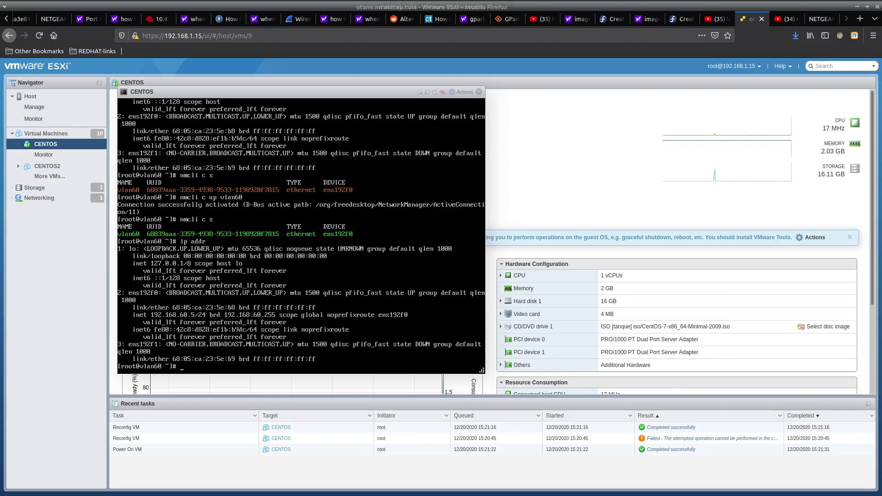
Ping 192.168.60.1 from the CENTOS console and stop the ping.
type("ign")
key("BackSpace")
type("ng 192.168.60.1")
key("Return")
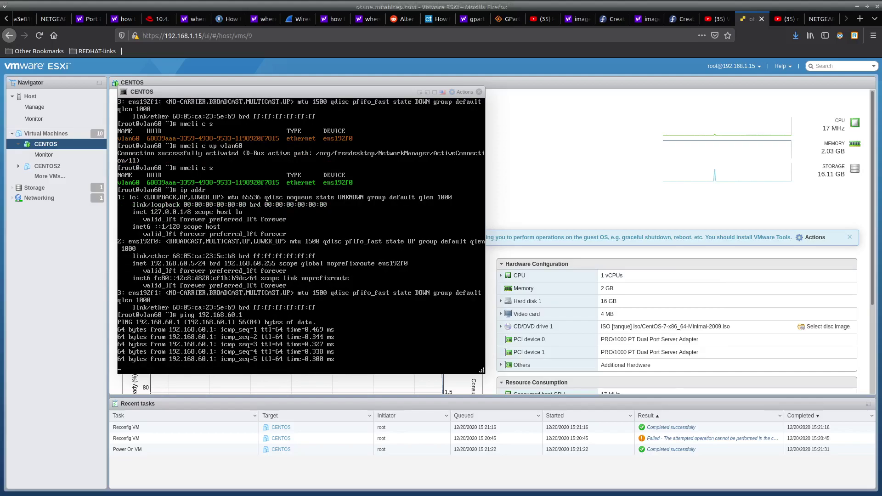
key("ctrl+c")
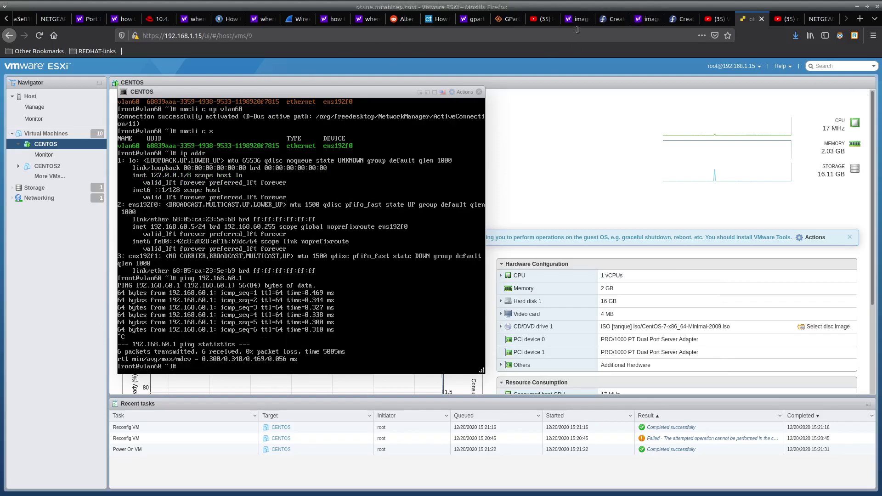
Switch past the CentOS 7-7.8 guest window to the host's root terminal and start pinging 192.168.70.5.
mouse_move(298, 4)
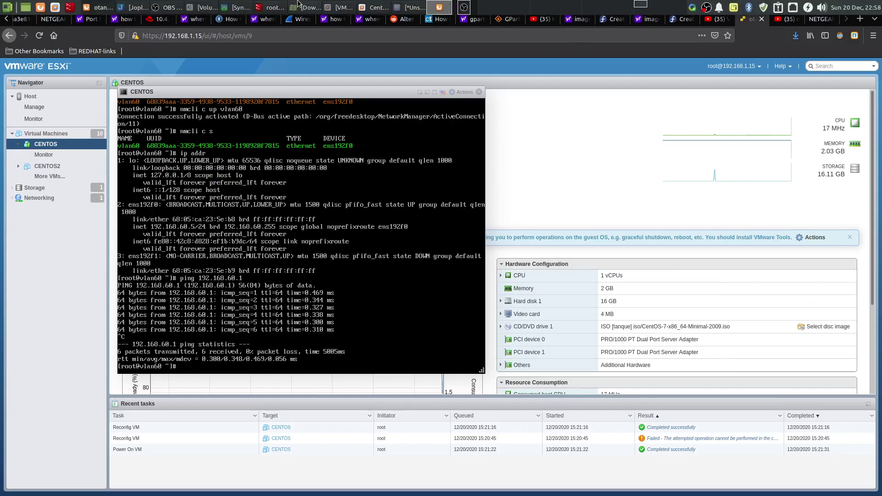
left_click(363, 7)
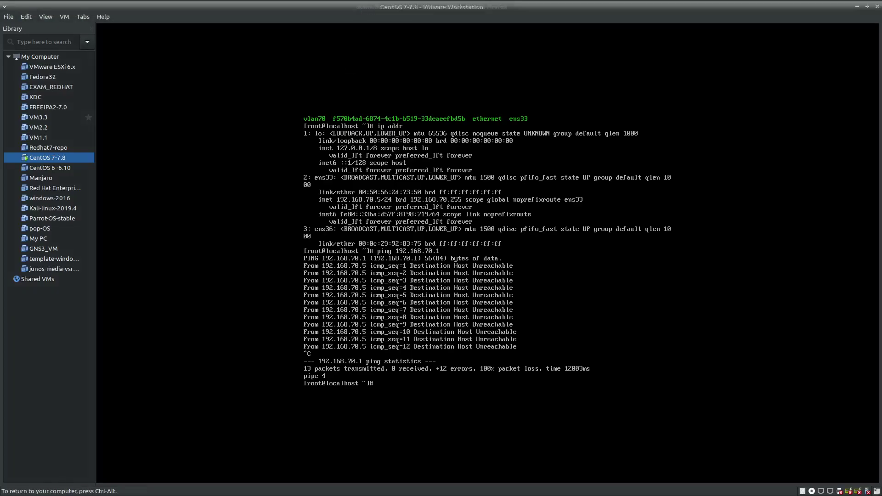
mouse_move(378, 4)
left_click(257, 9)
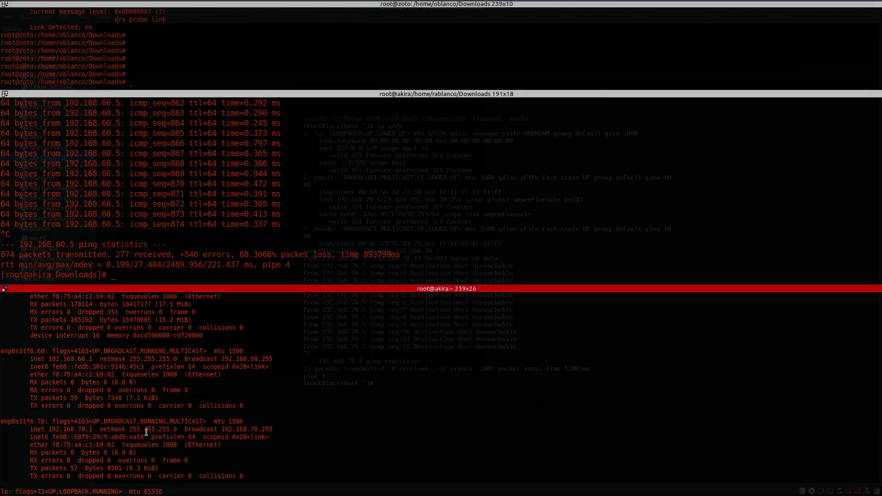
type("ping 192.1")
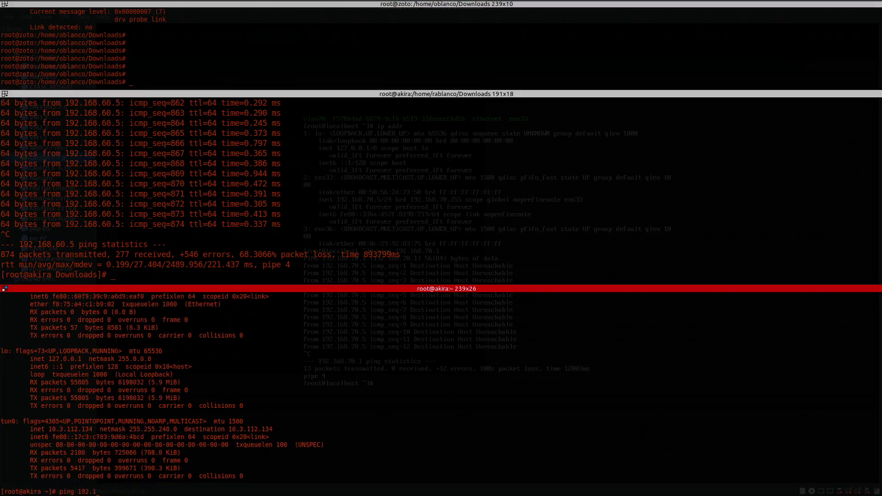
type("68.70.5")
key("Return")
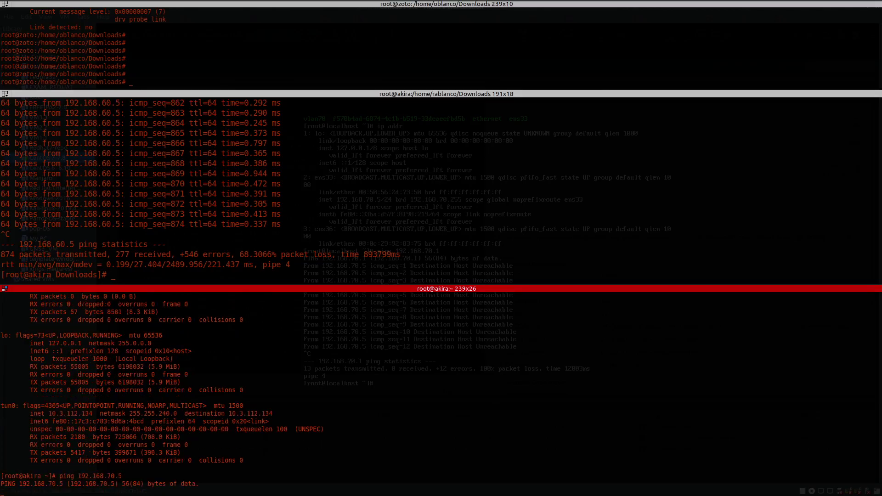
Switch to the CentOS 7-7.8 guest window and list its network connections with nmcli c s.
left_click(330, 8)
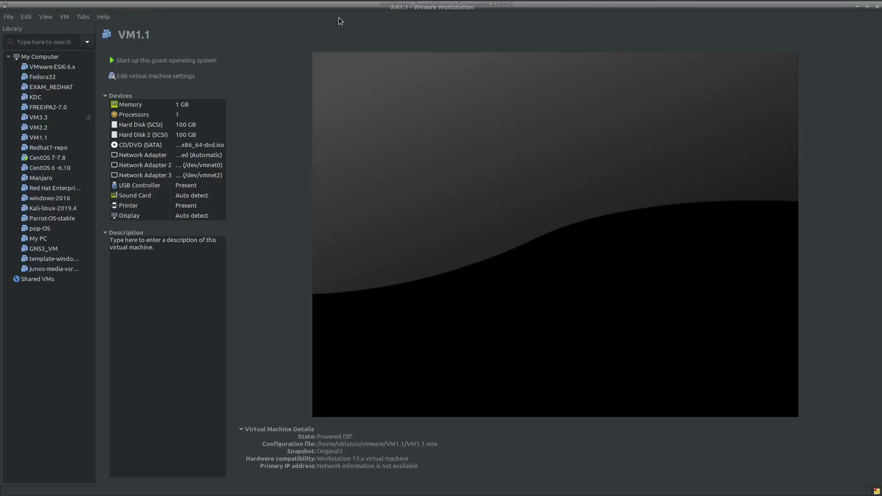
left_click(361, 8)
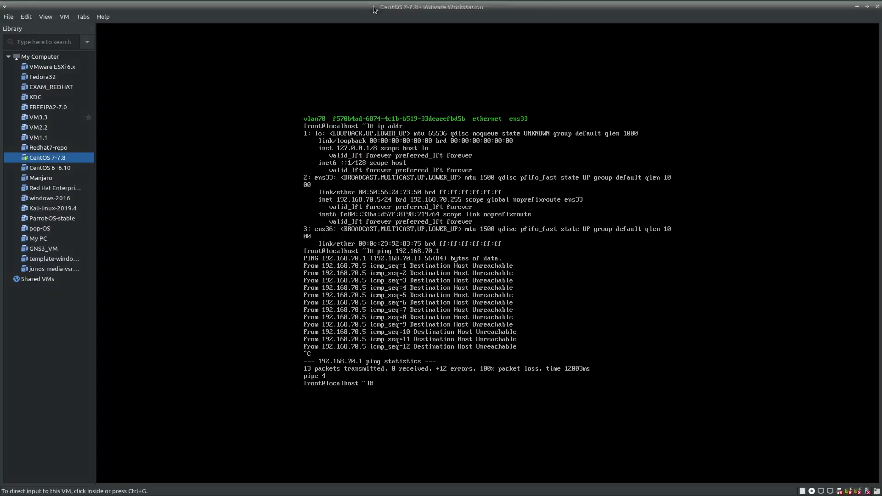
key("Return")
key("Return")
key("Return")
key("Return")
type("nmcli c s")
key("Return")
Restart the guest's vlan70 connection with nmcli c down vlan70 followed by nmcli c up vlan70.
type("nmcli c down")
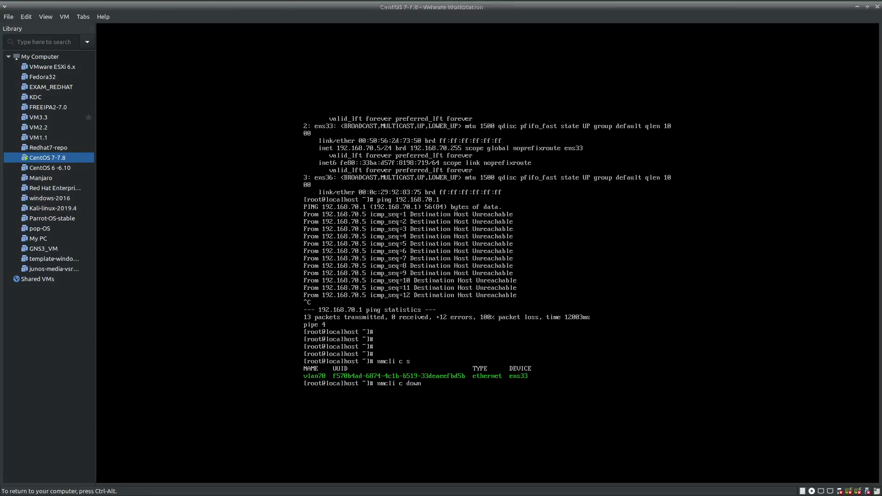
type(" vlan70")
key("Return")
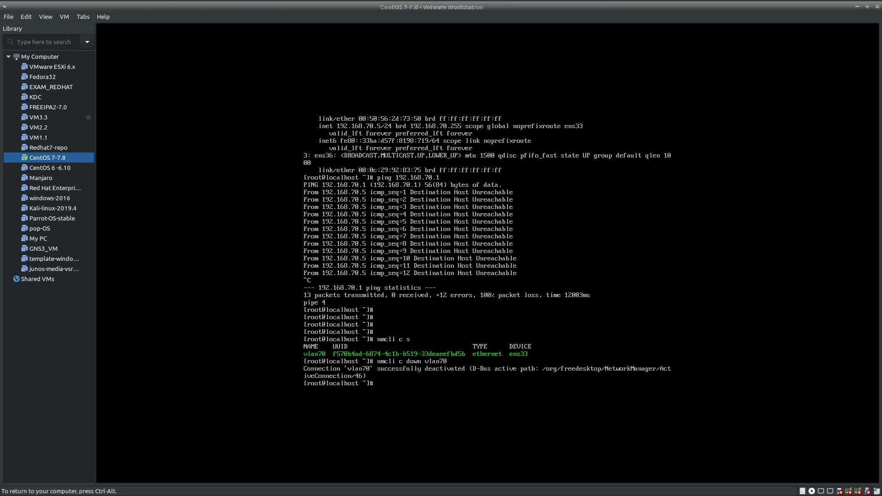
key("Up")
key("BackSpace")
key("BackSpace")
key("BackSpace")
key("BackSpace")
type("up")
key("Return")
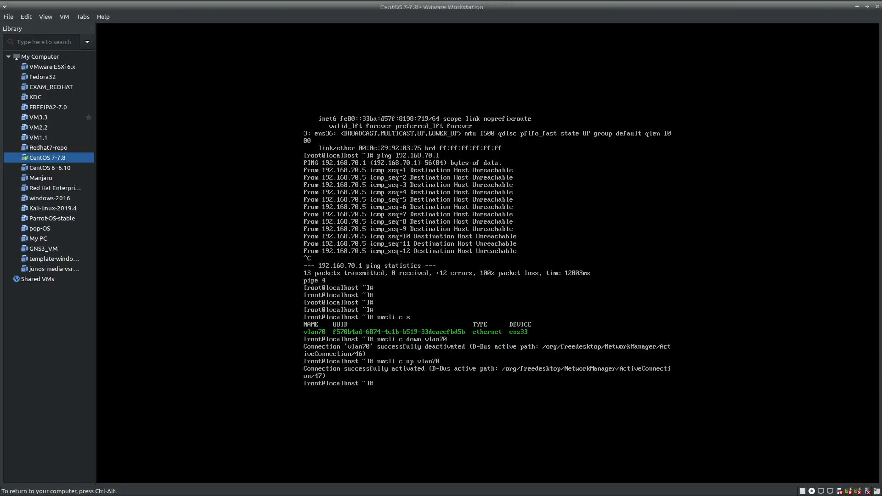
Ping 192.168.70.1 from the CentOS 7-7.8 guest with the earlier command and stop the ping.
key("Up")
key("Up")
key("Up")
key("Up")
key("Return")
key("ctrl+c")
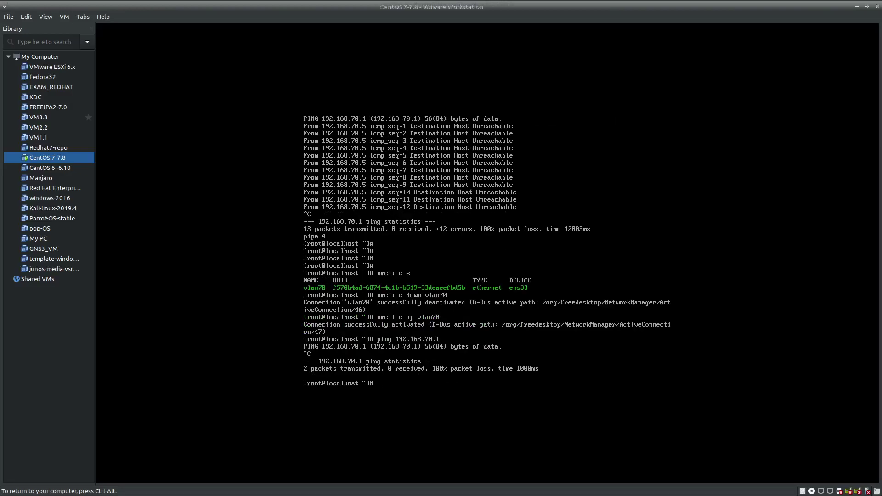
Release the guest's input, switch to the NETGEAR GS108T page in Firefox and log in again with the prefilled password.
key("ctrl+alt")
mouse_move(229, 4)
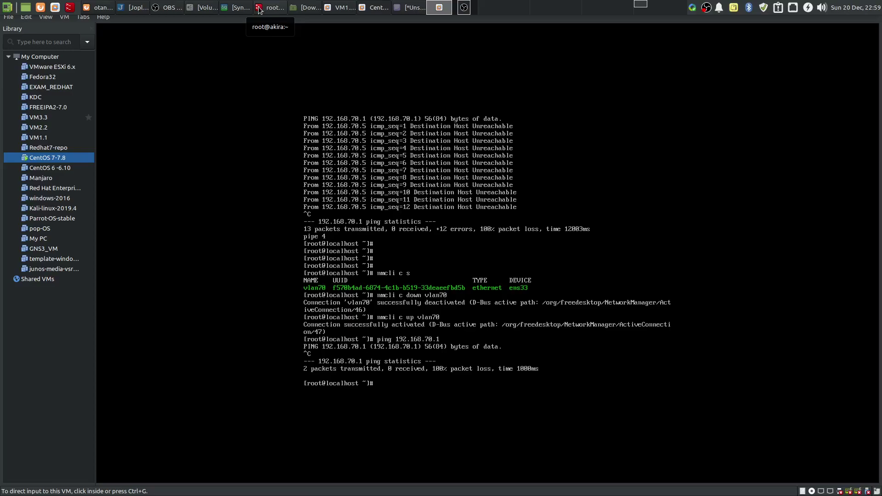
left_click(103, 7)
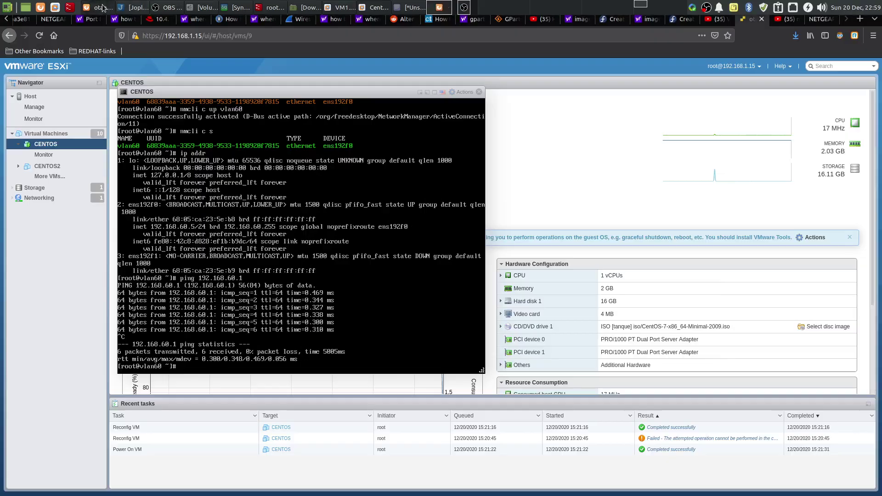
left_click(820, 19)
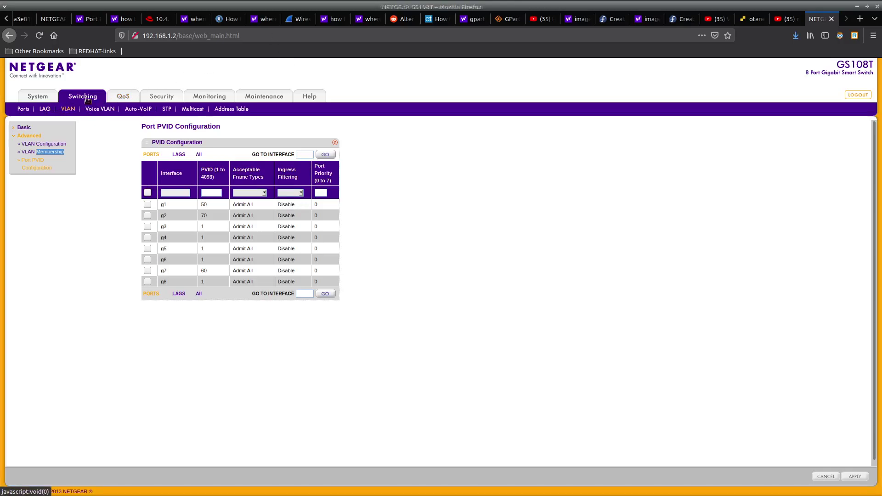
left_click(123, 97)
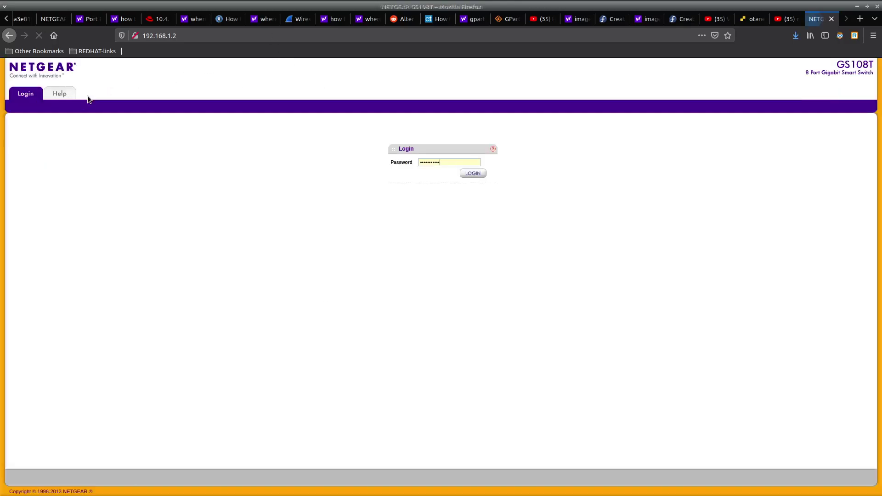
left_click(473, 174)
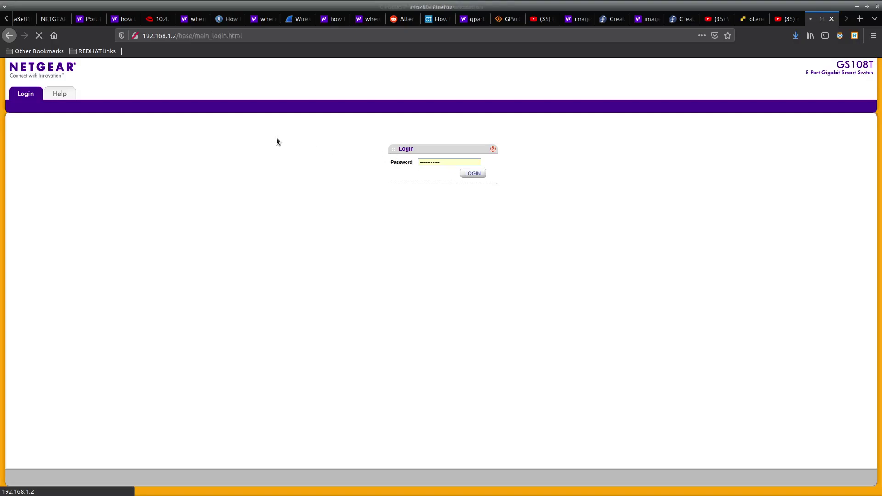
Set VLAN 70 membership on the switch to port 2 untagged and port 3 tagged, and apply it.
left_click(81, 96)
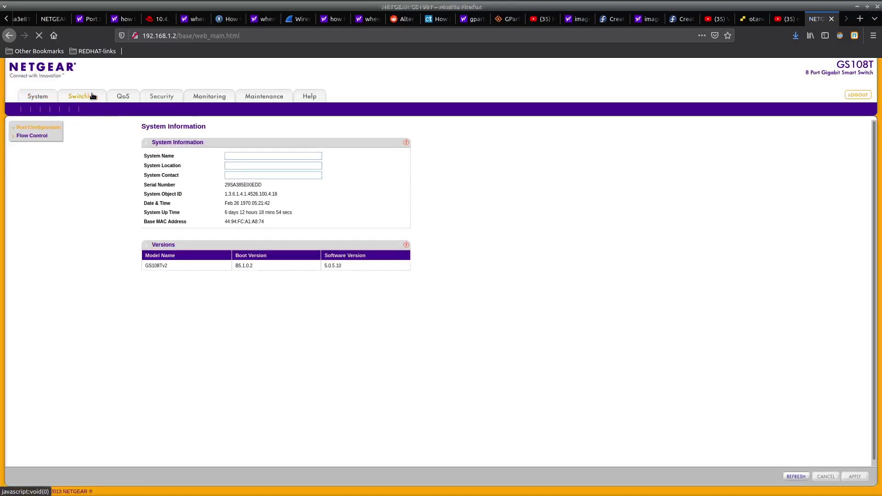
left_click(71, 110)
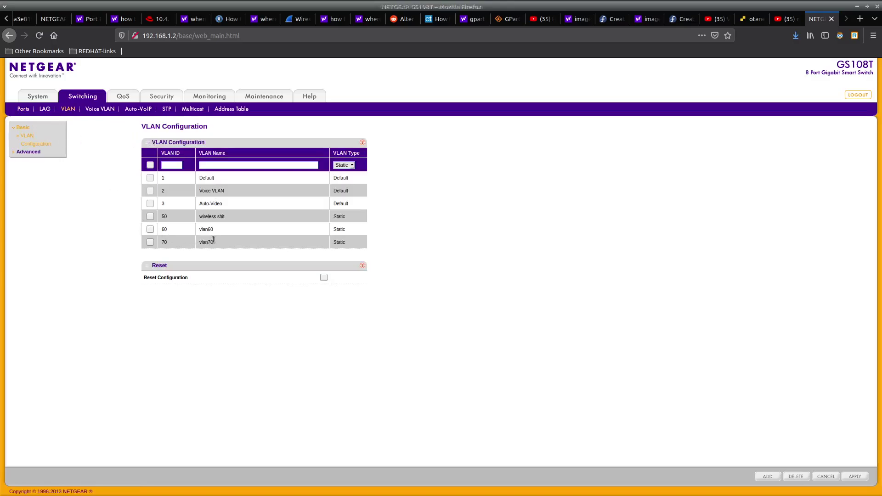
left_click(28, 152)
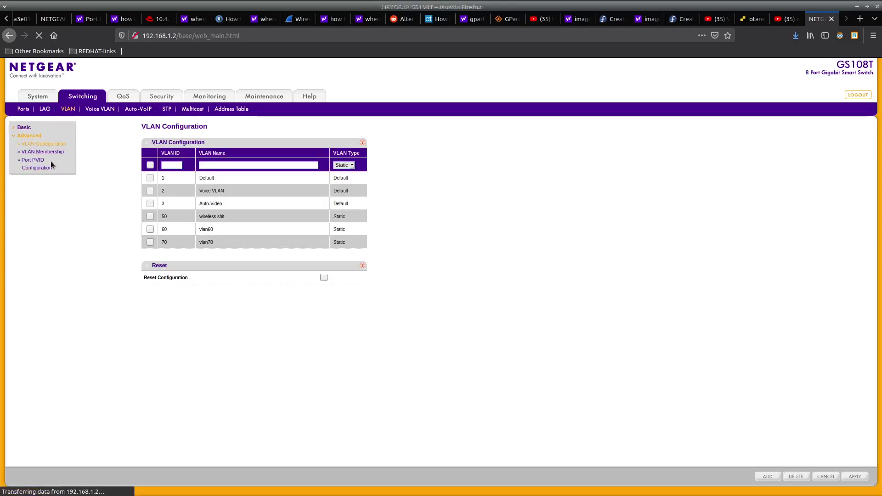
left_click(42, 152)
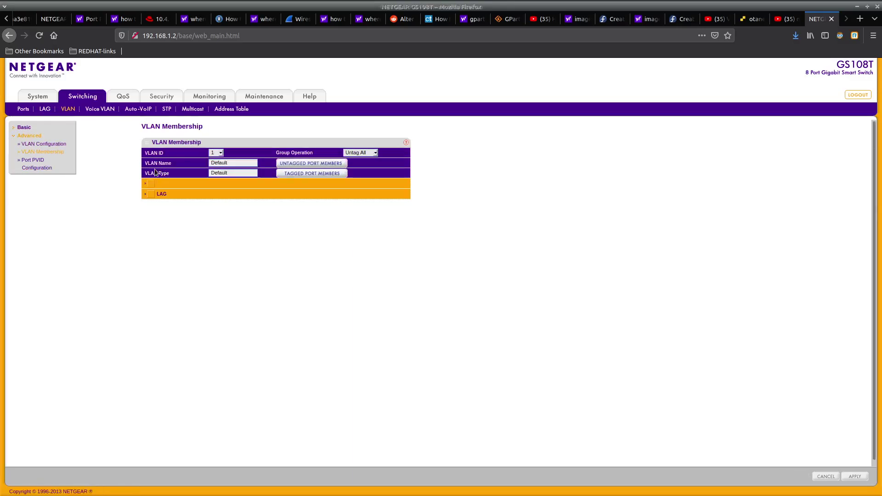
left_click(219, 152)
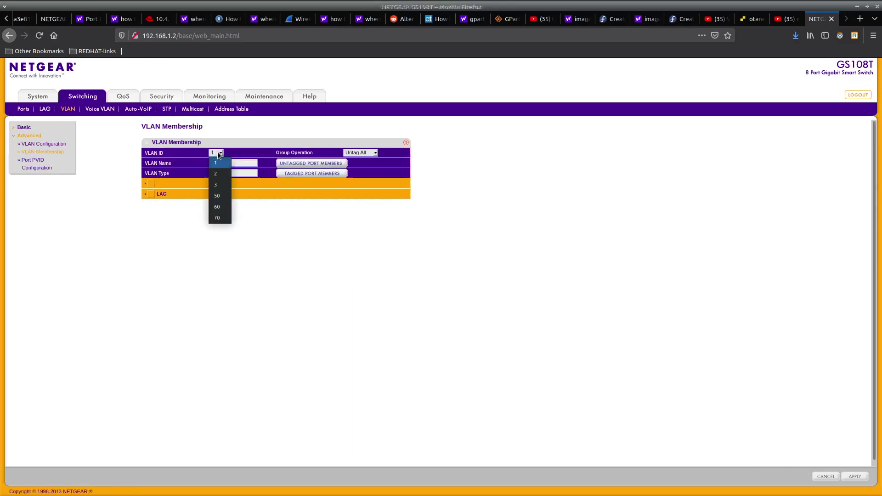
left_click(218, 214)
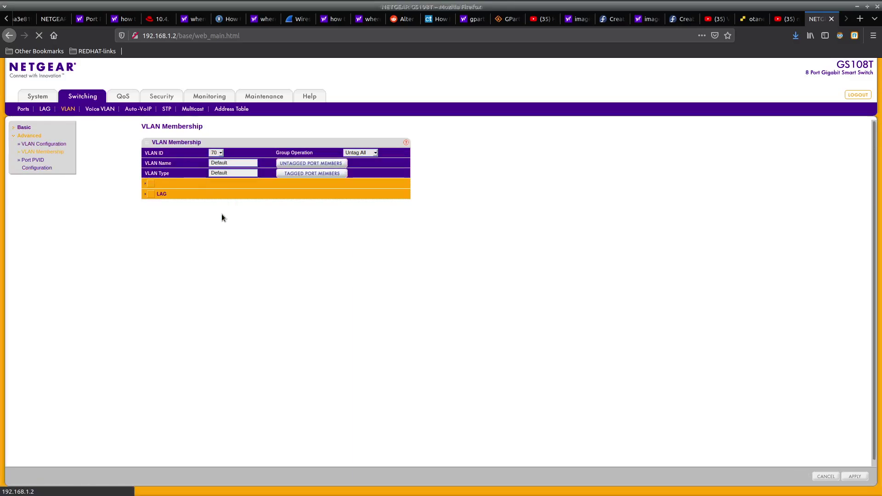
left_click(145, 183)
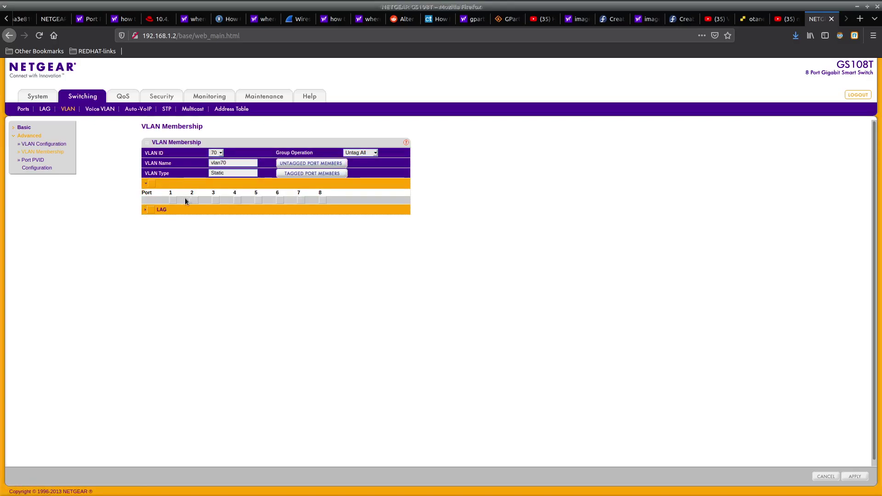
left_click(215, 201)
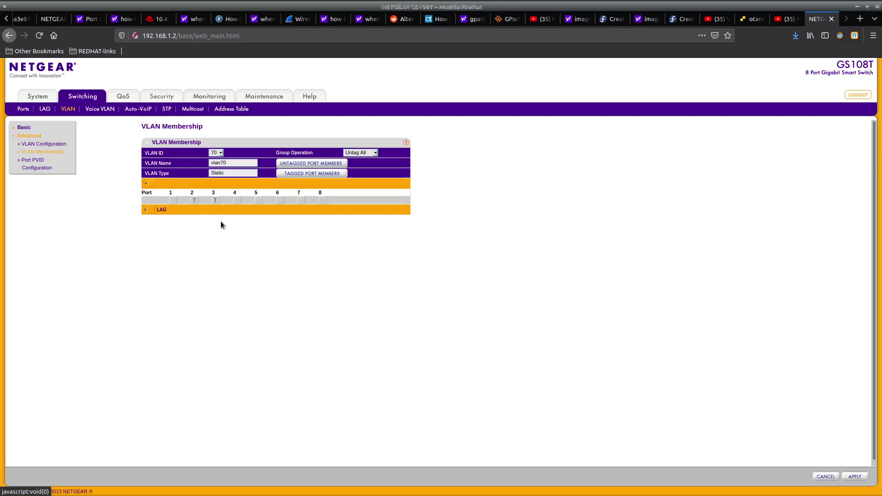
left_click(194, 200)
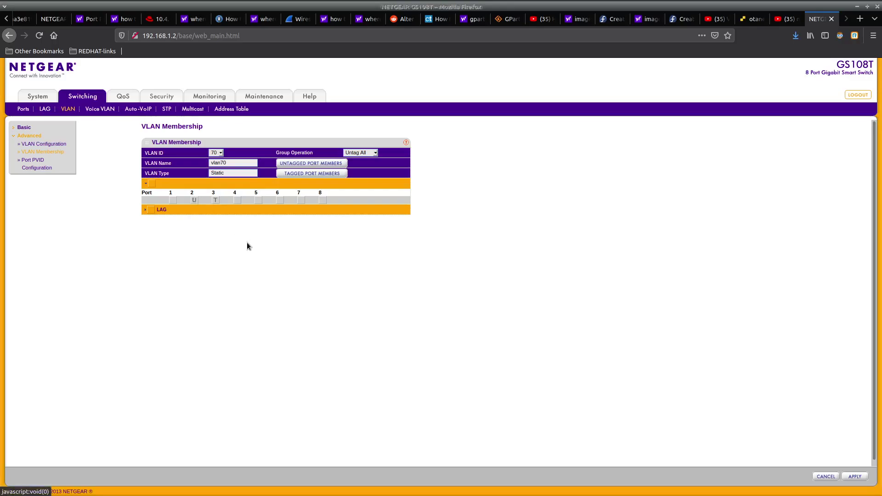
left_click(854, 476)
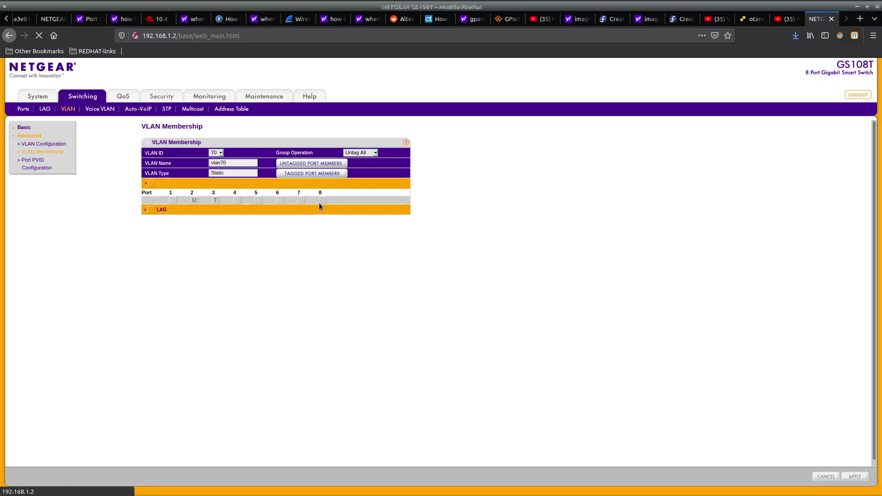
Review the port membership of VLAN 60 and the port PVID configuration on the switch.
left_click(219, 153)
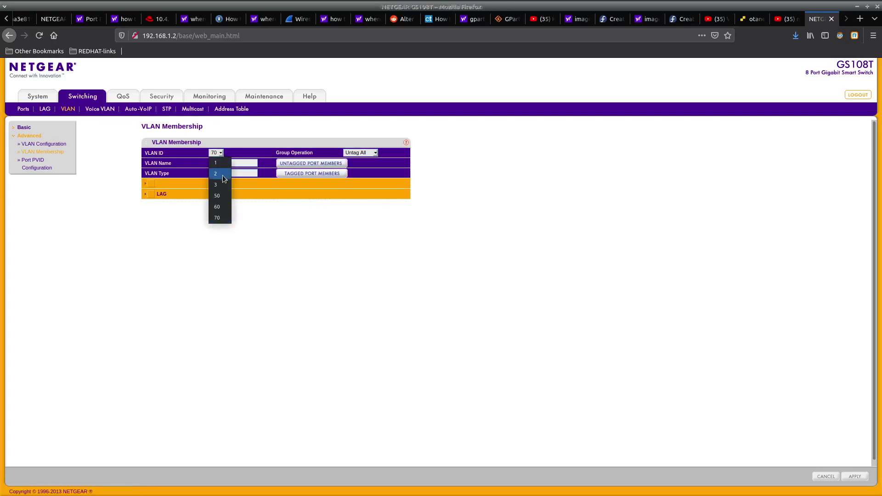
left_click(219, 208)
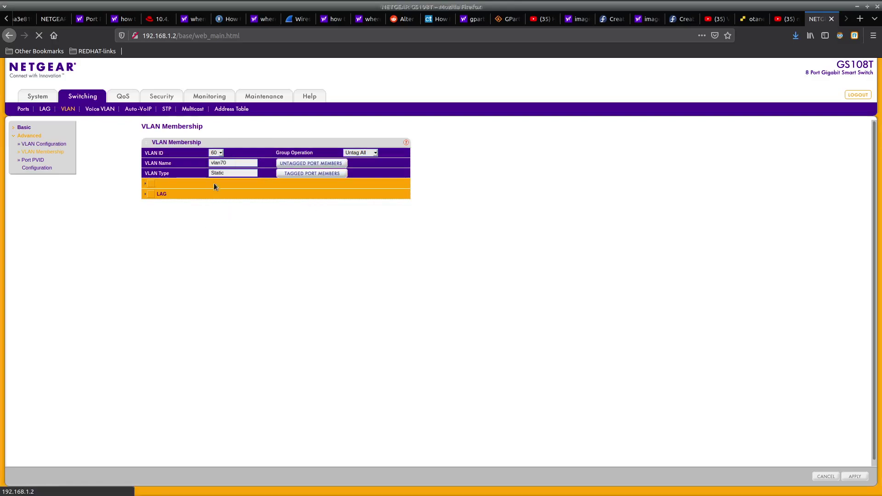
left_click(145, 184)
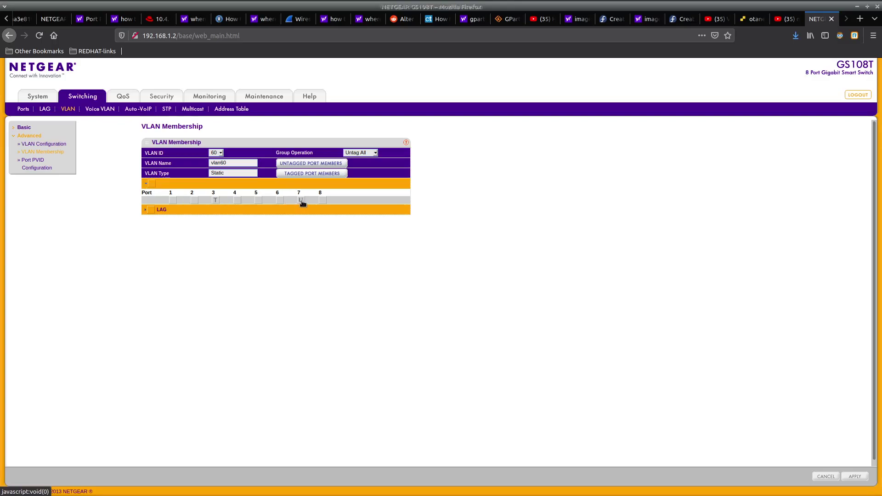
double_click(216, 199)
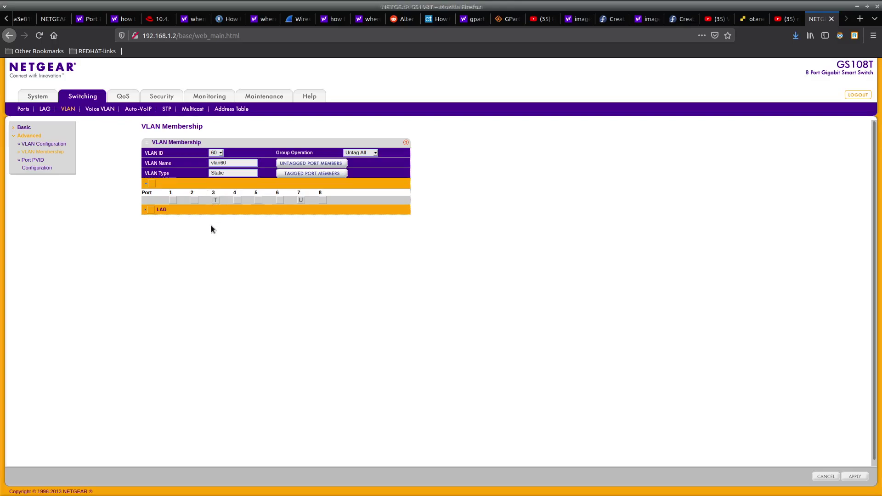
left_click(301, 200)
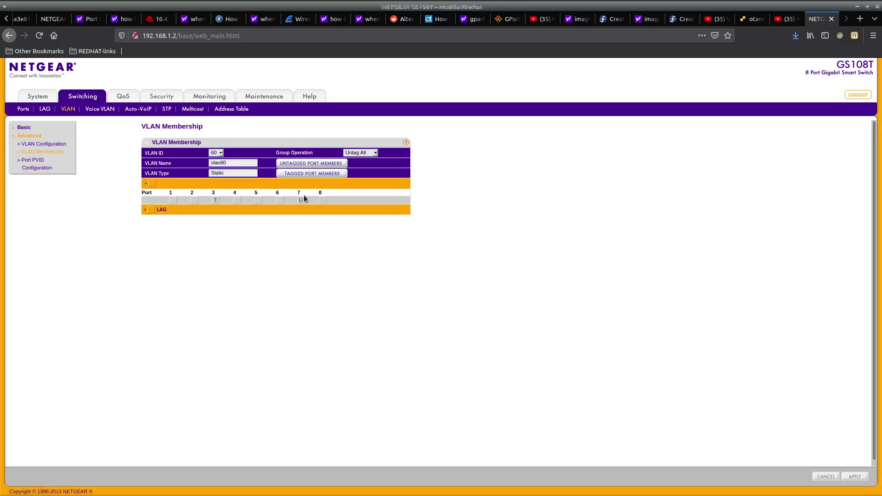
left_click(36, 165)
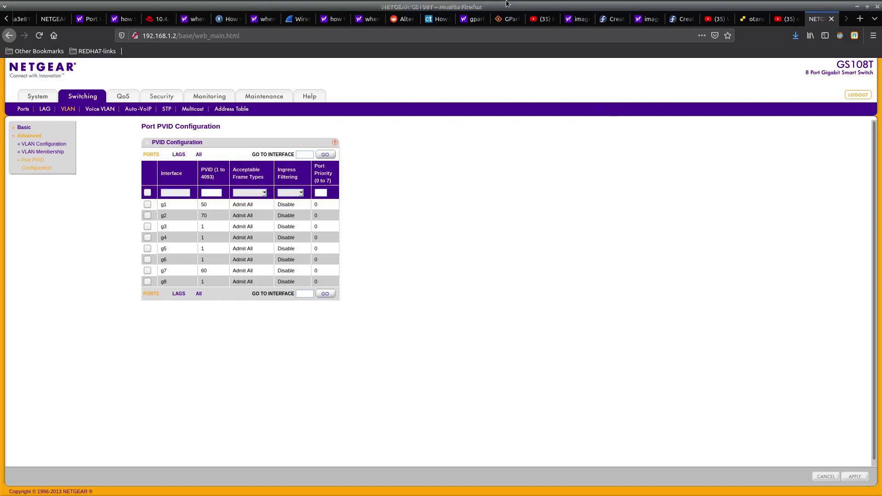
Switch past the host terminal to the CentOS 7-7.8 guest, ping 192.168.70.1 again and stop the ping.
key("F12")
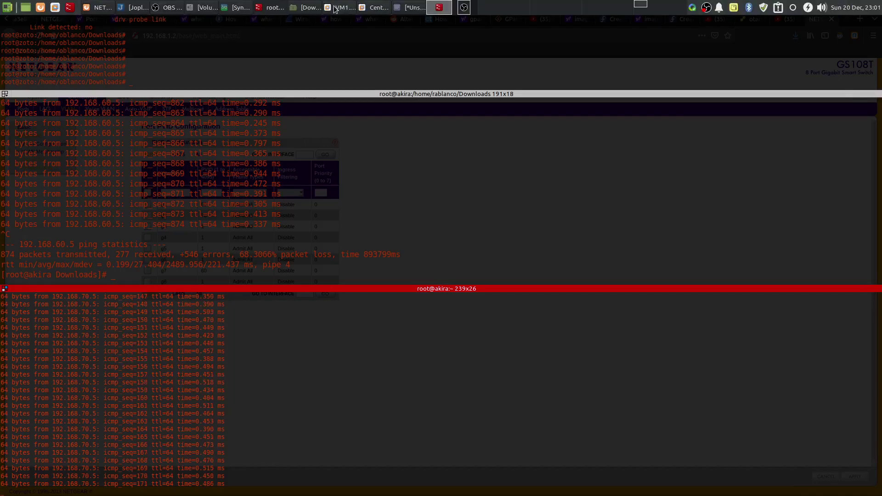
left_click(337, 7)
left_click(370, 7)
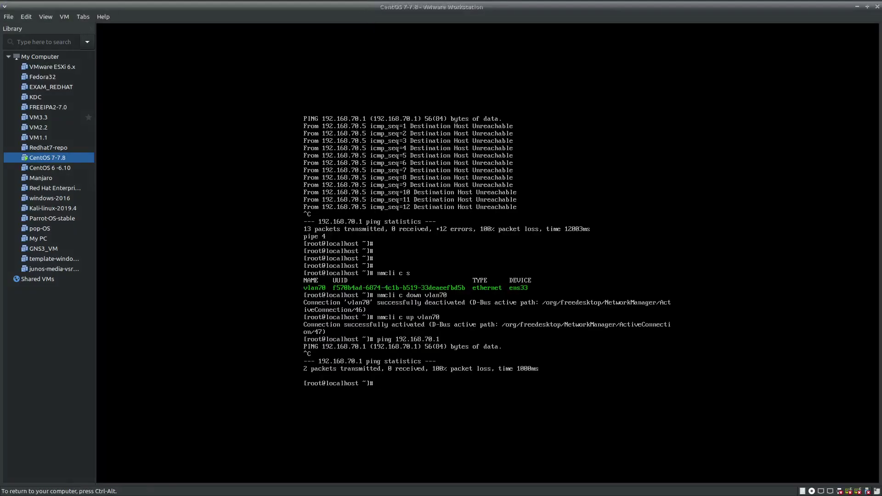
key("Up")
key("Up")
key("Down")
key("Return")
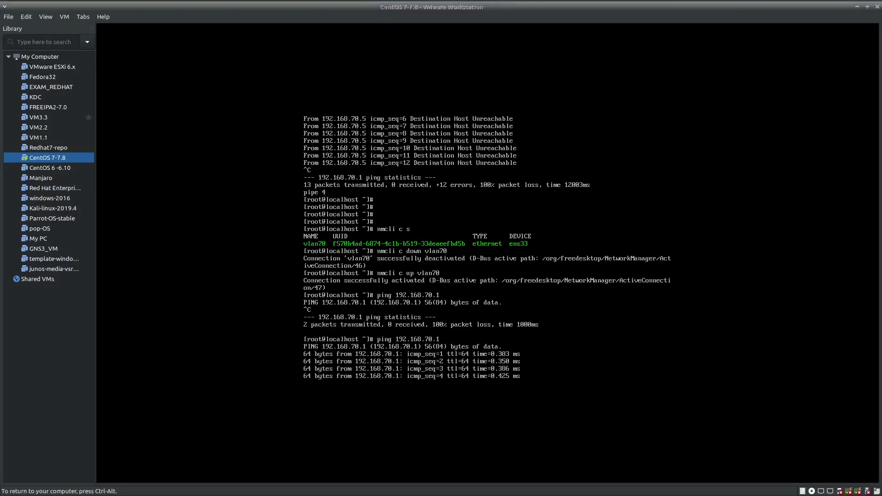
key("ctrl+c")
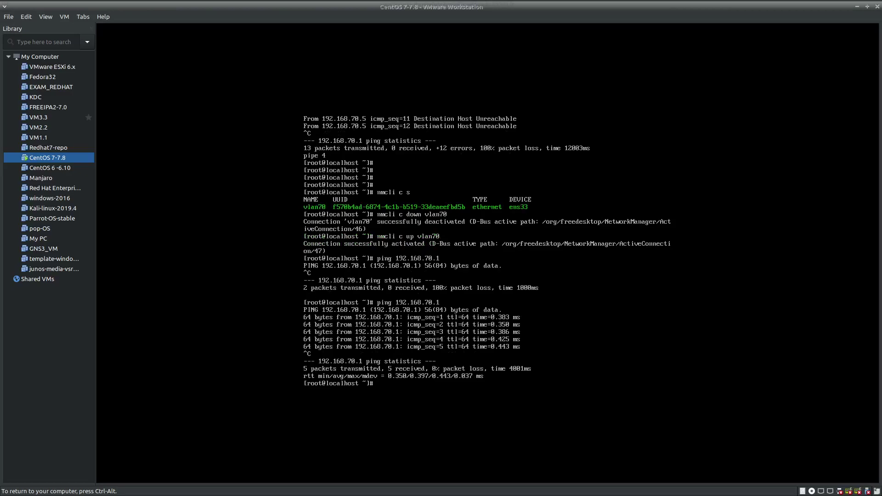
Clear the CentOS 7-7.8 guest console with the clear command.
type("clearl")
key("BackSpace")
key("BackSpace")
type("lear")
key("Return")
Return to the host's root terminal, stop the running ping and check the enp0s31f6.60 and enp0s31f6.70 addresses with ifconfig.
key("ctrl+alt")
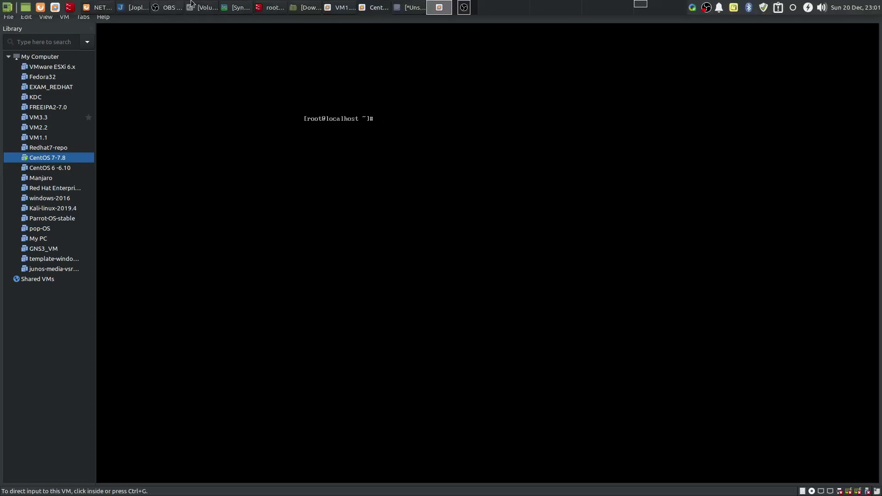
left_click(258, 9)
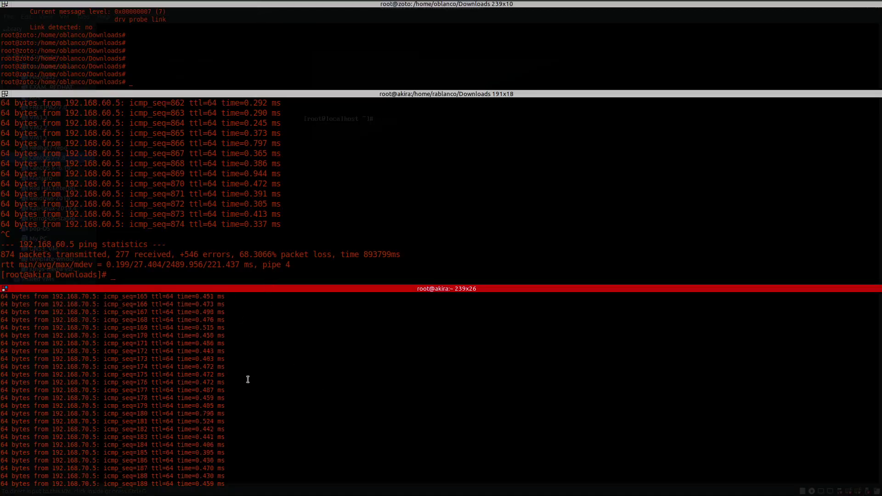
key("ctrl+c")
type("ifconfig")
key("Return")
scroll(267, 357, "up", 6)
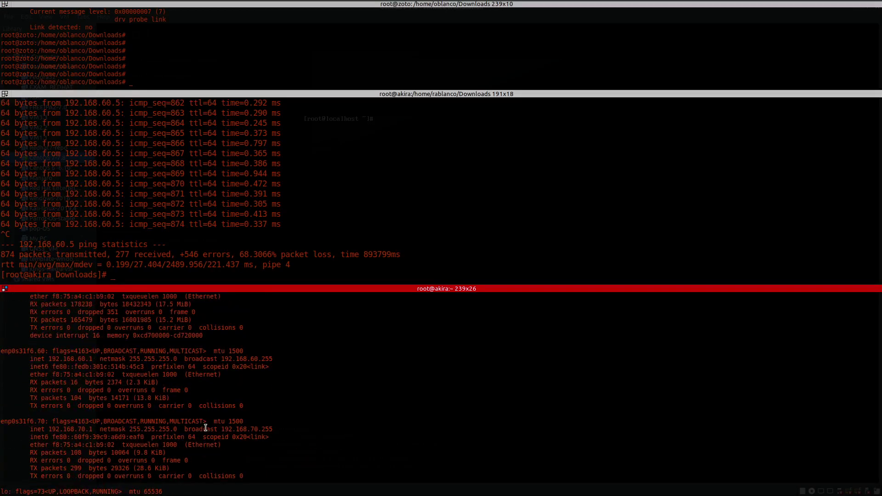
left_click_drag(93, 359, 48, 358)
left_click_drag(95, 429, 2, 351)
left_click(2, 351)
Add blank prompt lines in the host terminal, ping 192.168.60.5 and stop the ping.
key("Return")
key("Return")
key("Return")
key("Return")
type("ping 192.168")
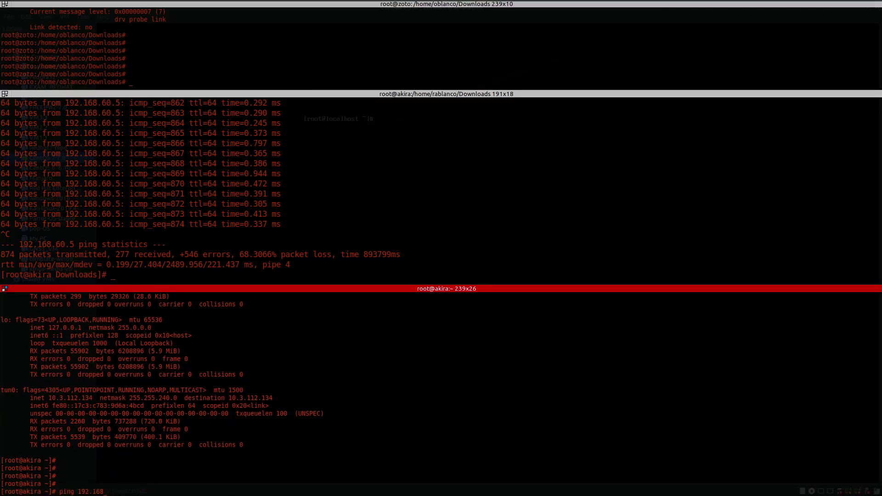
type(".60.5")
key("Return")
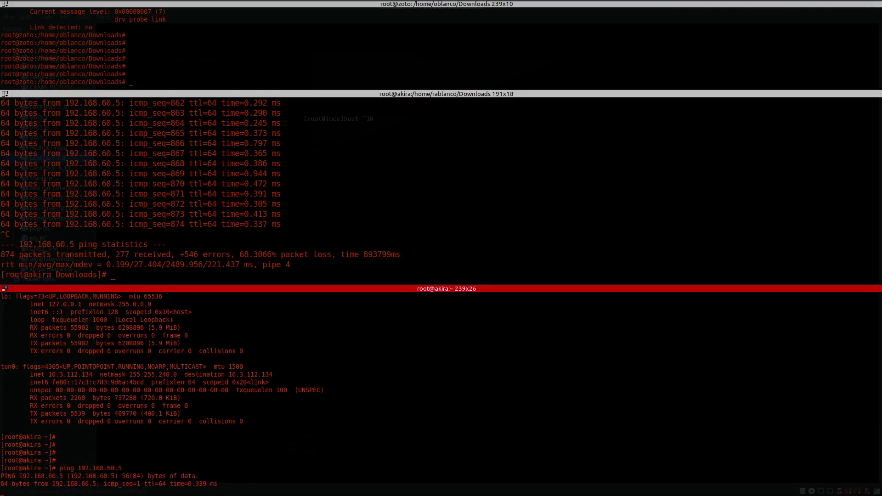
key("ctrl+c")
Change the recalled ping command's target to 192.168.70.5, run it from the host and stop the ping.
key("Up")
key("Left")
key("Left")
key("Left")
key("BackSpace")
type("7")
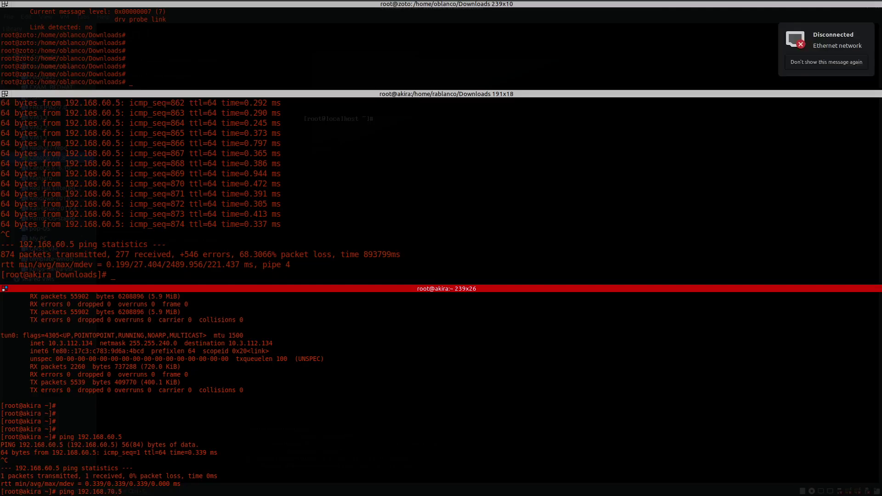
key("Return")
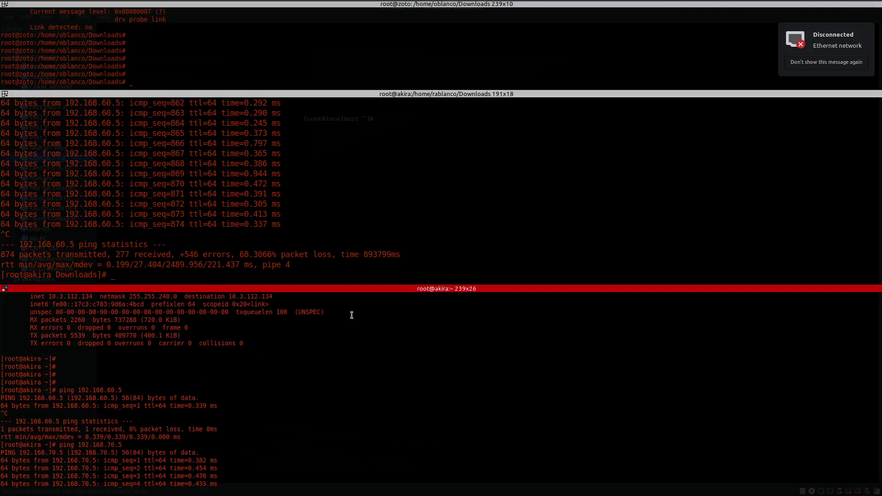
key("ctrl+c")
Try to clear the host's root terminal.
type("cl")
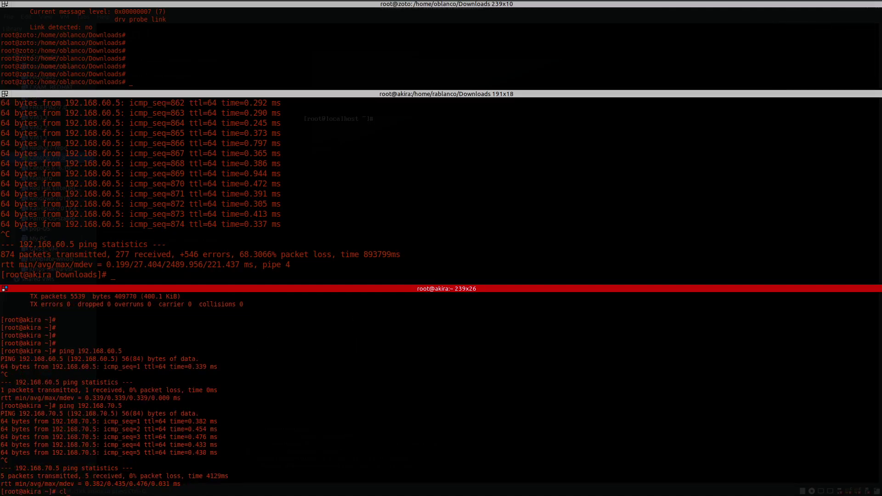
type("er")
key("Return")
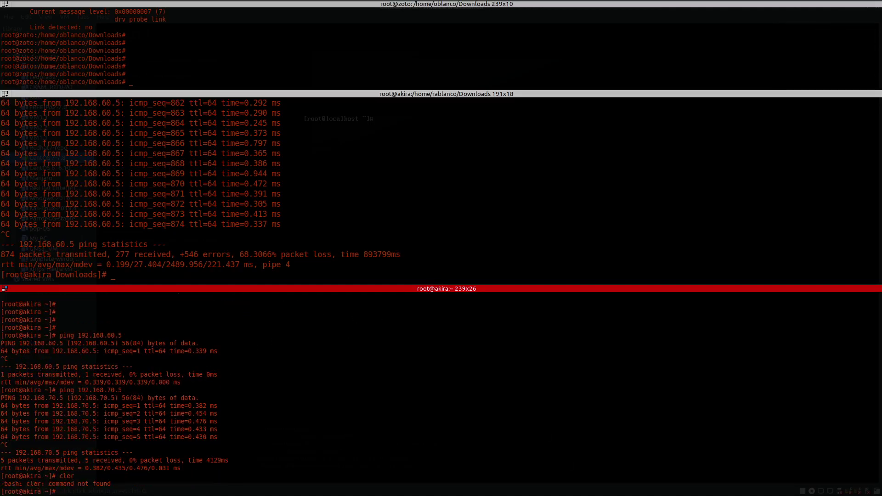